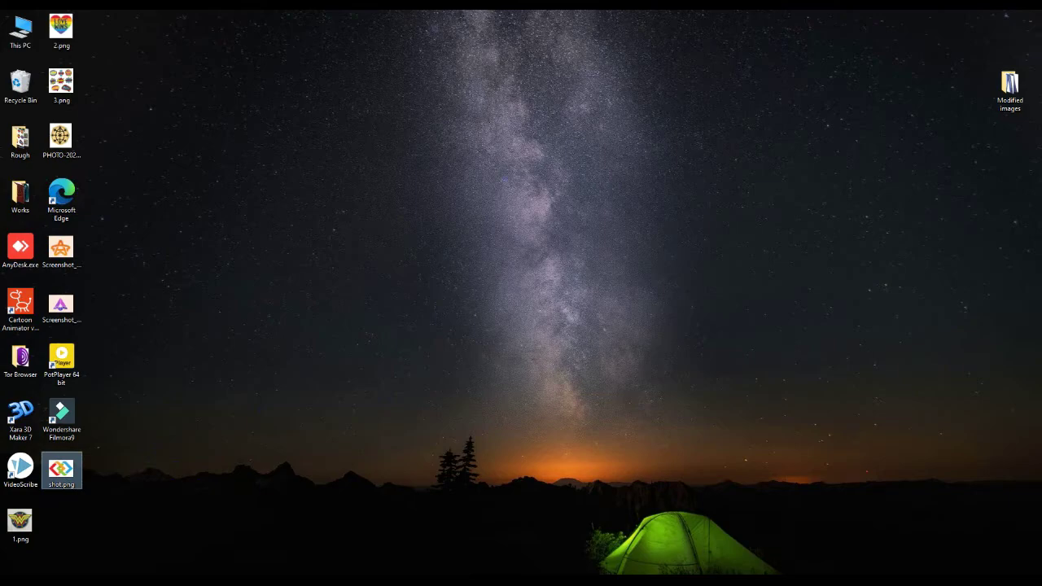
Load shot.png from the desktop into Vector Magic
{"action": "left_click", "coordinate": [477, 565]}
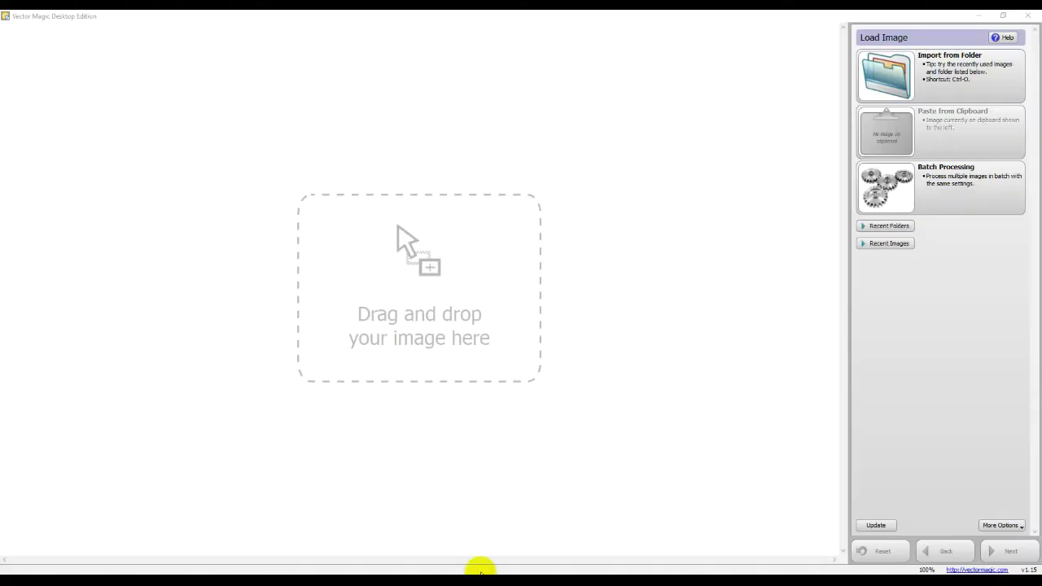
{"action": "right_click", "coordinate": [476, 565]}
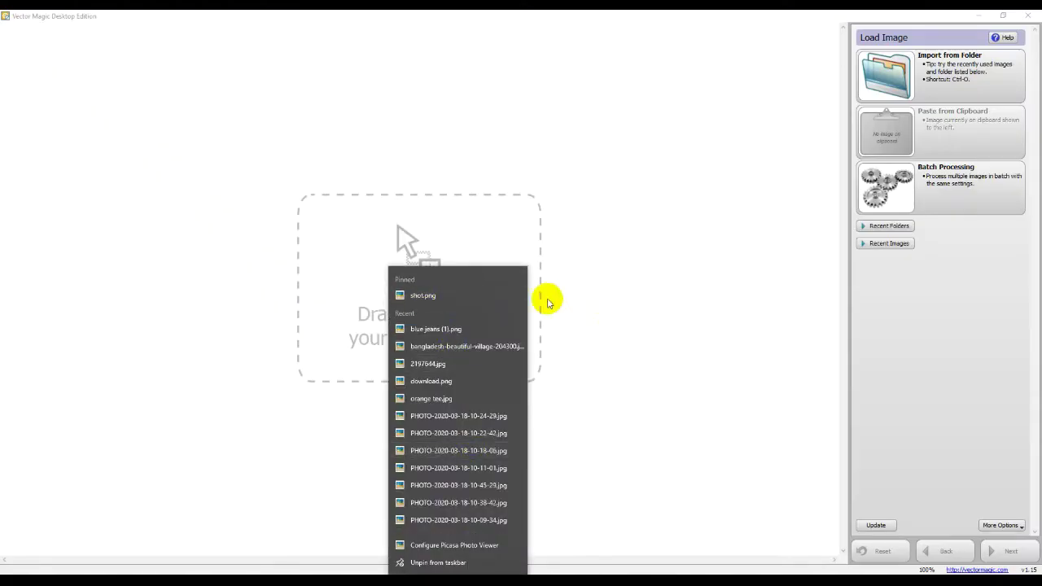
{"action": "left_click", "coordinate": [621, 303]}
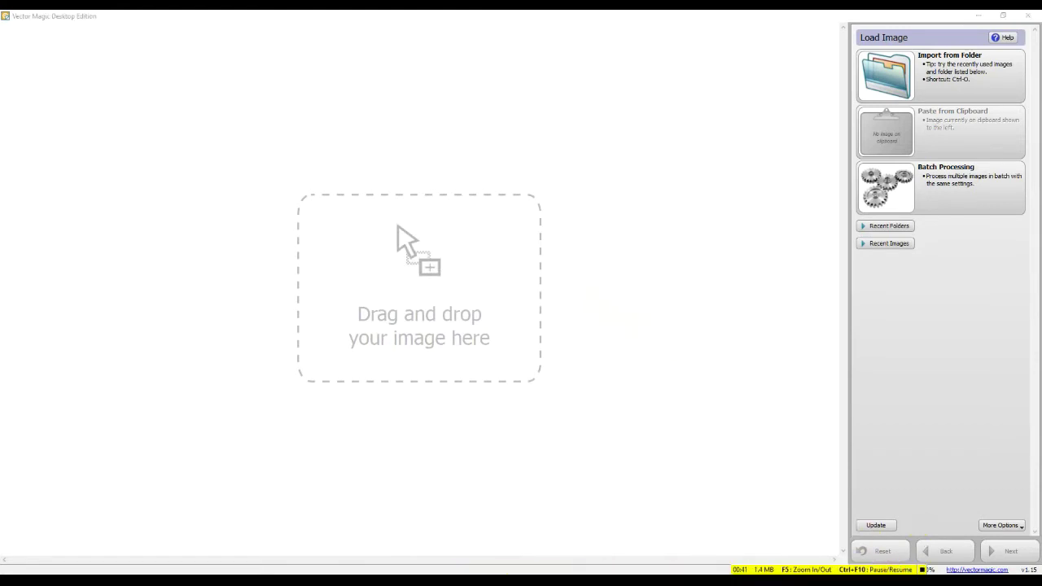
{"action": "key", "text": "super+d"}
{"action": "left_click", "coordinate": [61, 472]}
{"action": "left_click_drag", "start_coordinate": [59, 476], "coordinate": [427, 334]}
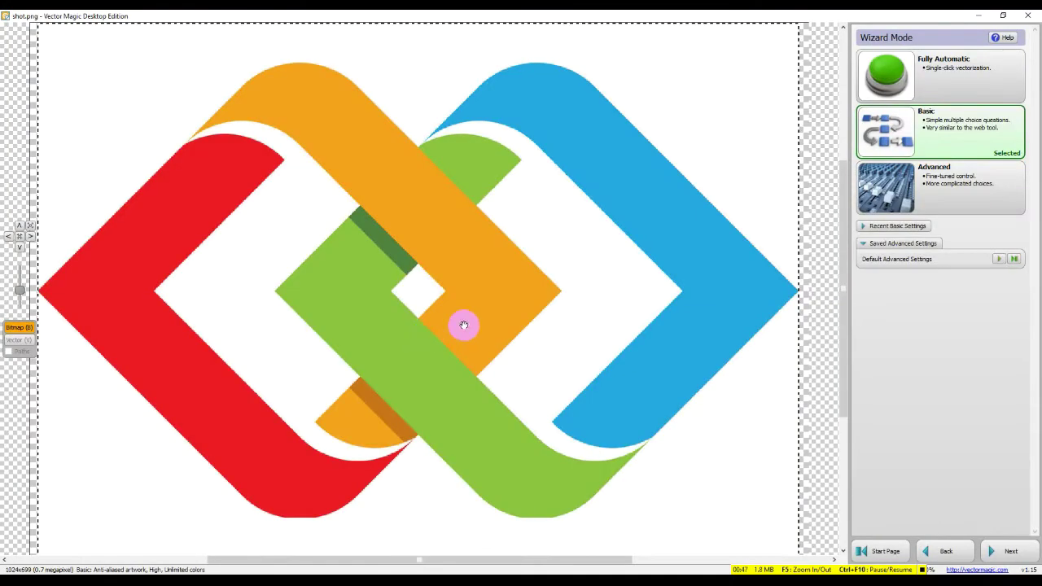
Vectorize the logo in Basic mode as artwork with blended edges, using High input quality and Unlimited Colors
{"action": "left_click", "coordinate": [957, 135]}
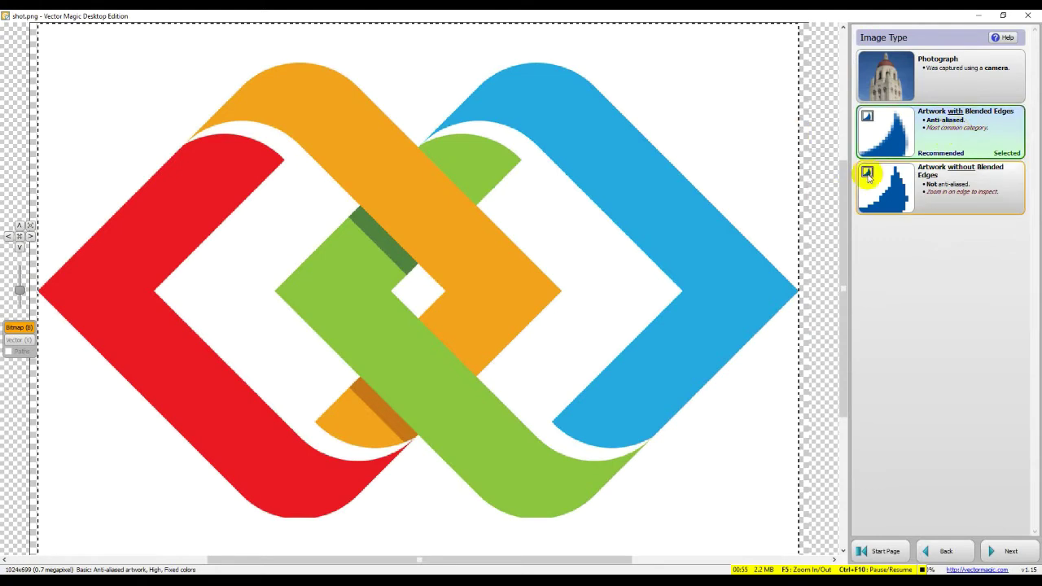
{"action": "left_click", "coordinate": [950, 138]}
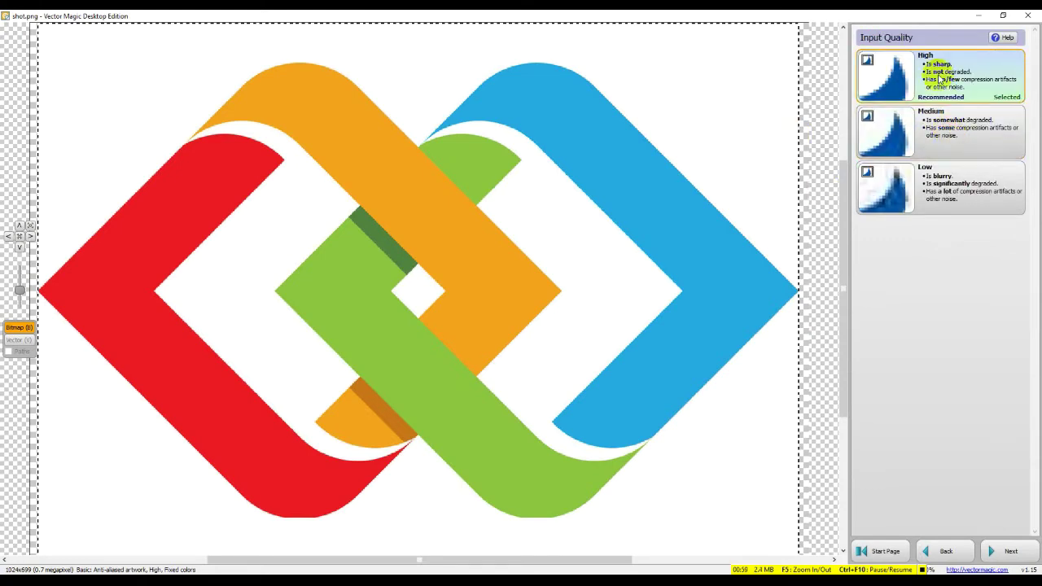
{"action": "left_click", "coordinate": [952, 81]}
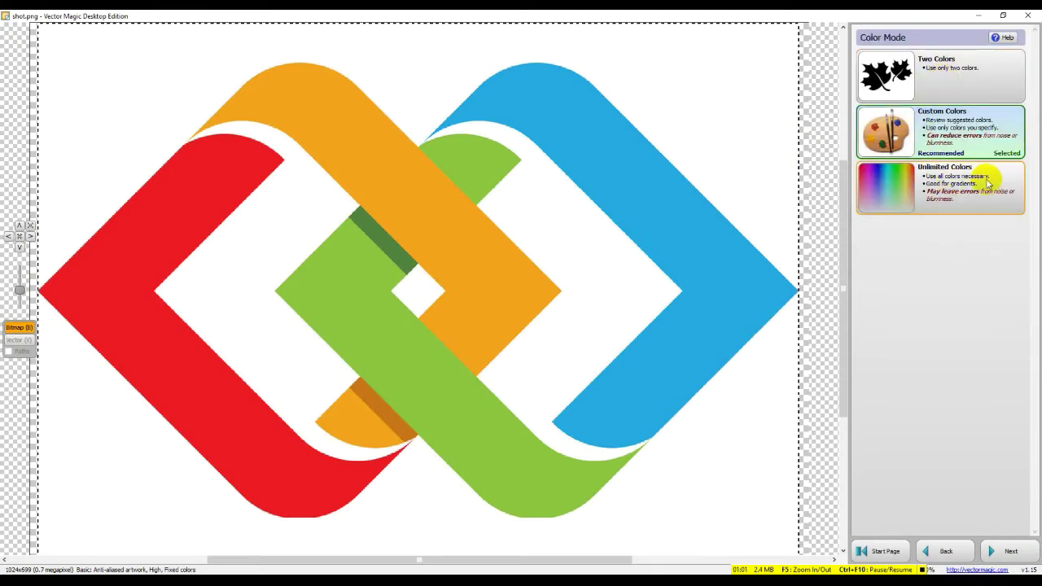
{"action": "left_click", "coordinate": [946, 192]}
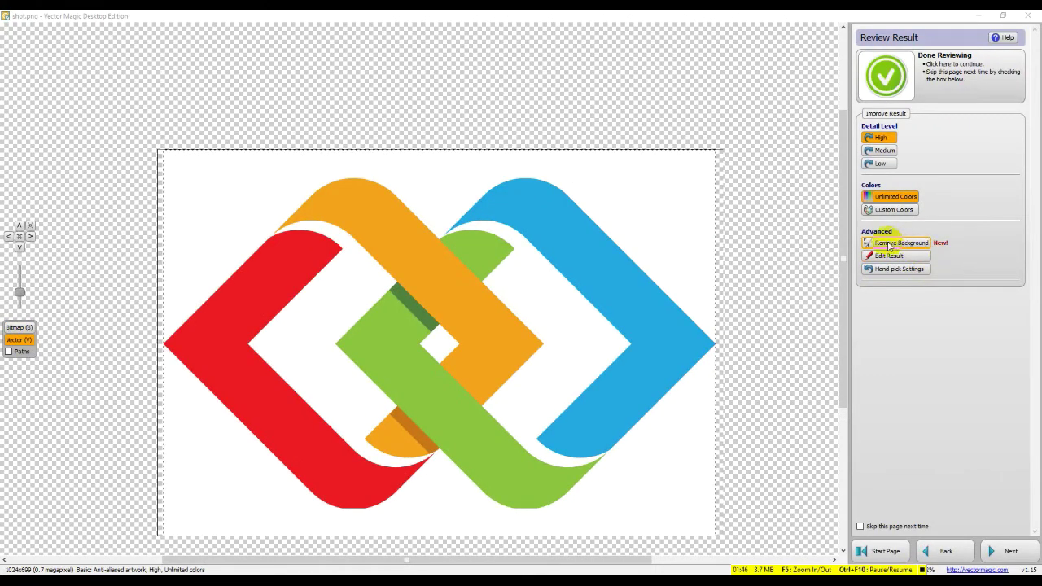
Remove the white background shapes around and inside the vectorized logo, including the small central square, and finish reviewing the result
{"action": "left_click", "coordinate": [651, 290]}
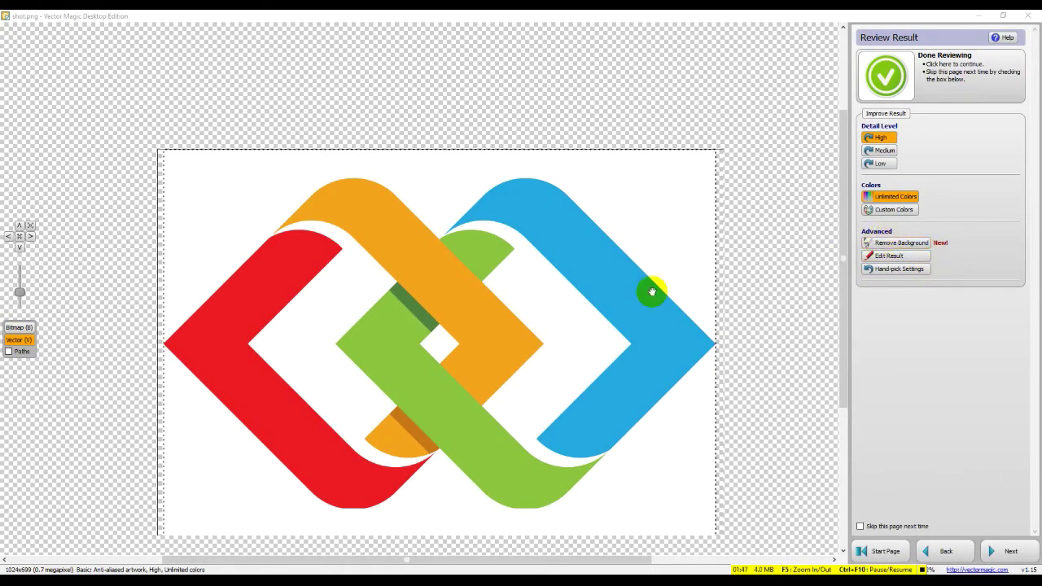
{"action": "right_click", "coordinate": [651, 290]}
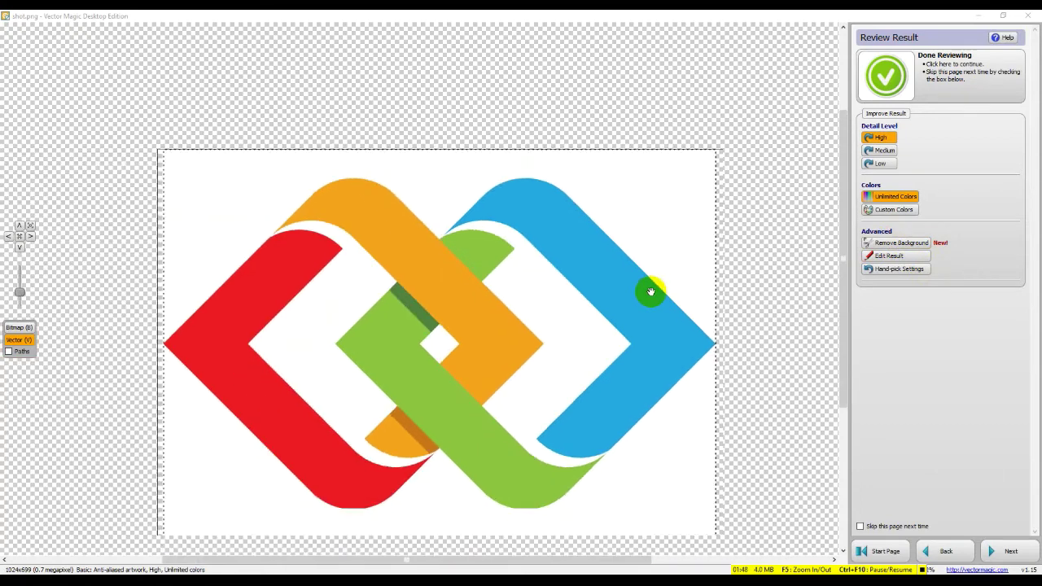
{"action": "left_click", "coordinate": [891, 243]}
{"action": "left_click", "coordinate": [663, 248]}
{"action": "left_click", "coordinate": [443, 350]}
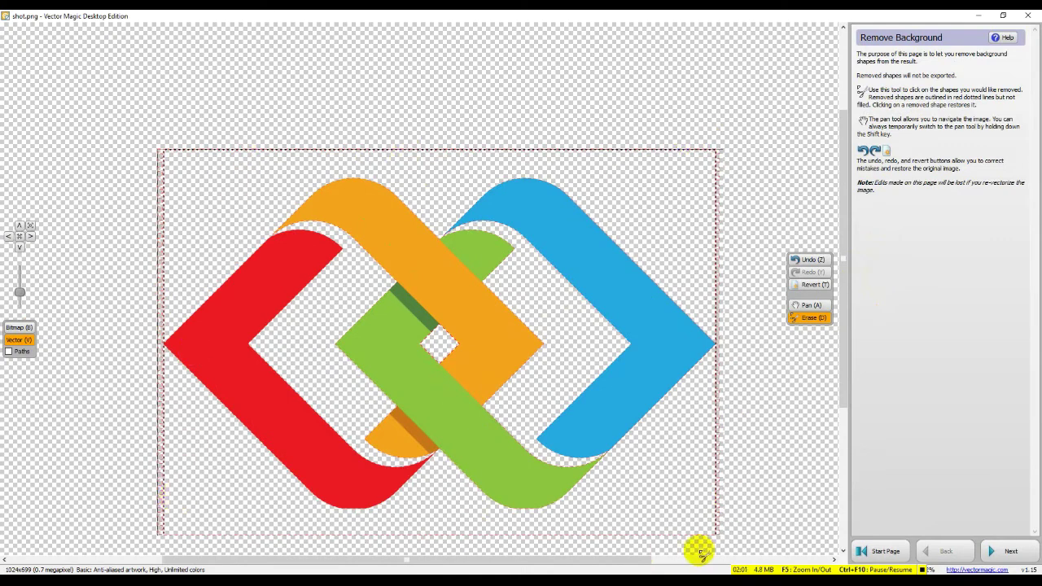
{"action": "left_click", "coordinate": [1007, 550]}
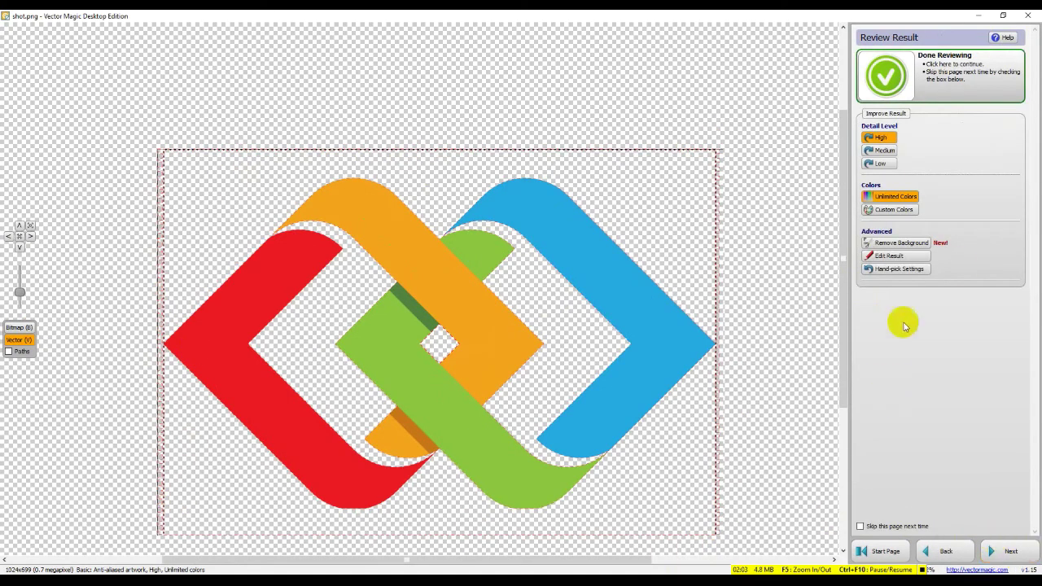
{"action": "left_click", "coordinate": [973, 86]}
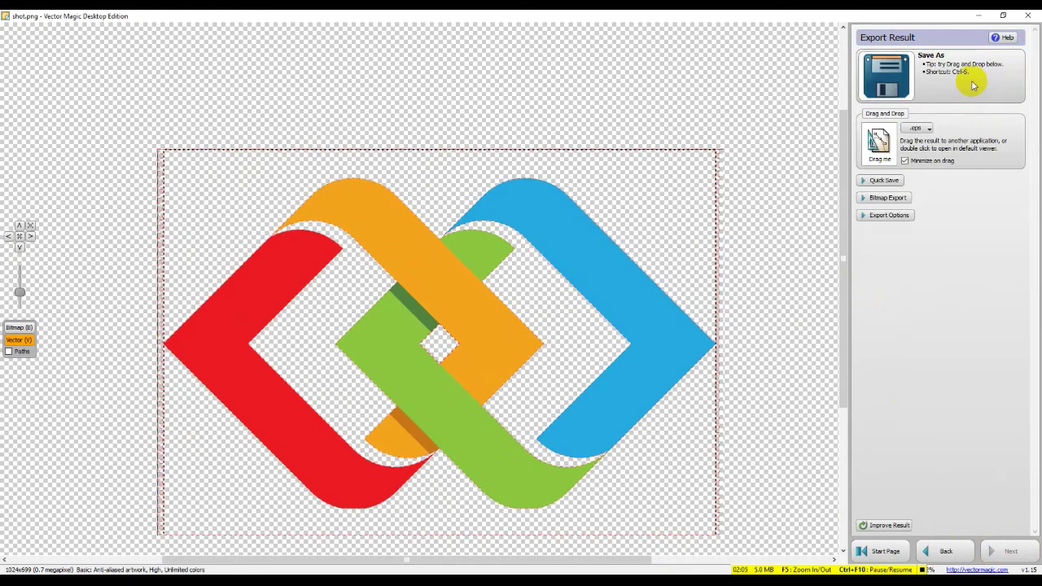
Set the export options to DXF lines only with fewer lines, no stroked shape boundaries, and shapes placed in cut-outs in shapes below
{"action": "left_click", "coordinate": [883, 215]}
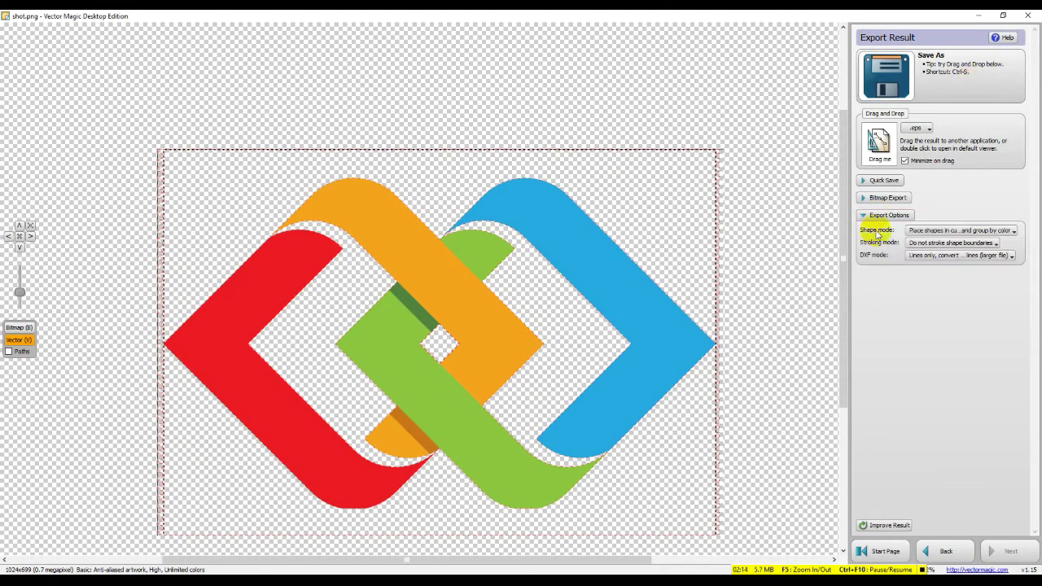
{"action": "left_click", "coordinate": [994, 257]}
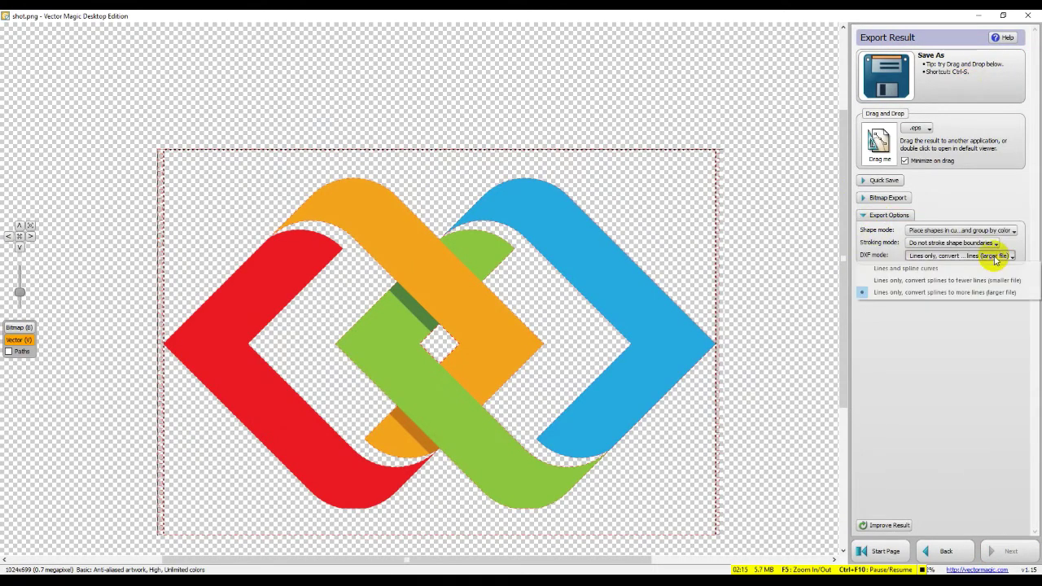
{"action": "left_click", "coordinate": [961, 283]}
{"action": "left_click", "coordinate": [951, 243]}
{"action": "left_click", "coordinate": [987, 268]}
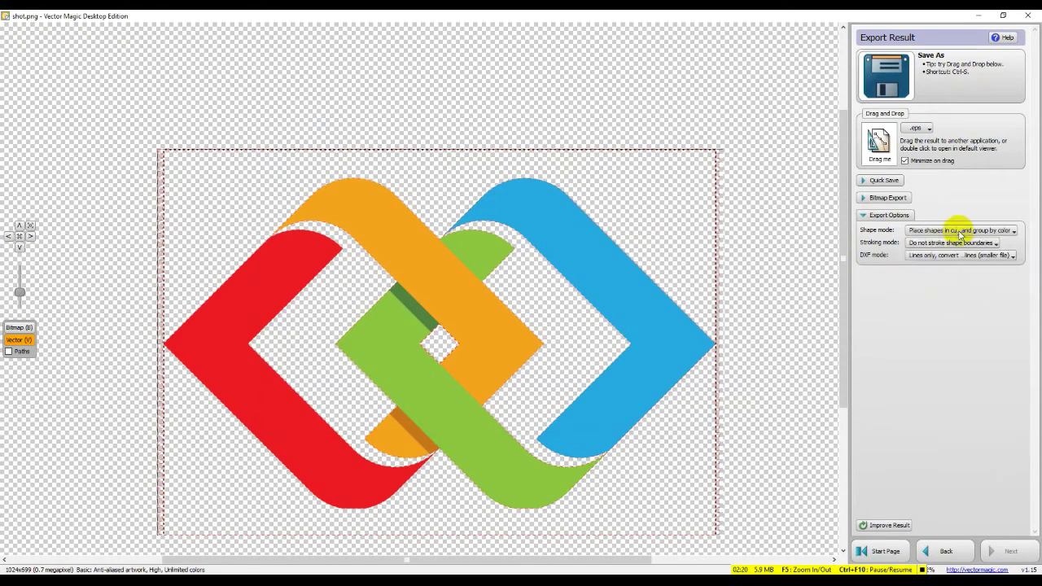
{"action": "left_click", "coordinate": [960, 231]}
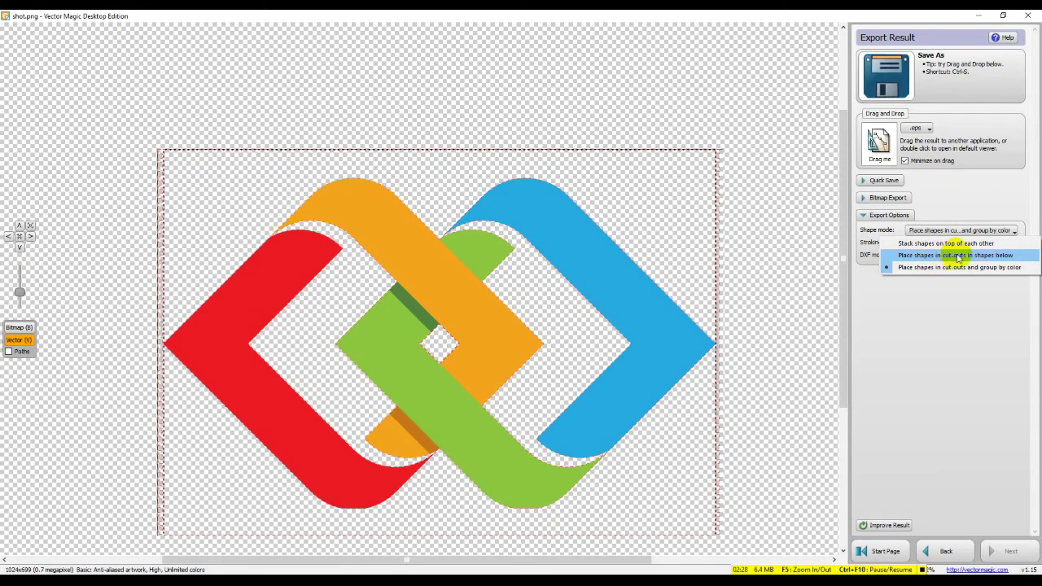
{"action": "left_click", "coordinate": [958, 256]}
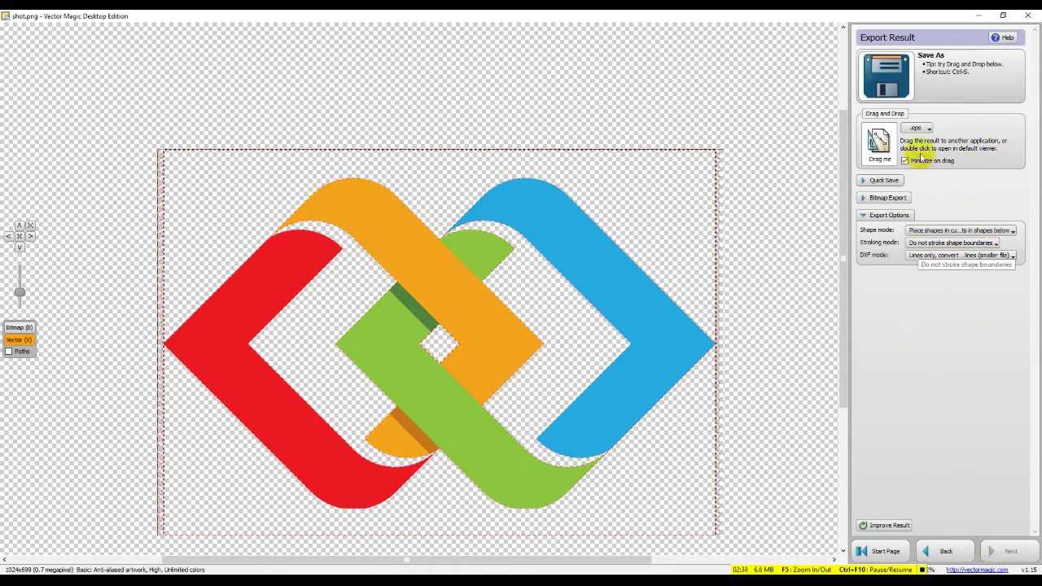
Save the vector result to the Desktop as shot.eps in Encapsulated PostScript format
{"action": "left_click", "coordinate": [947, 84]}
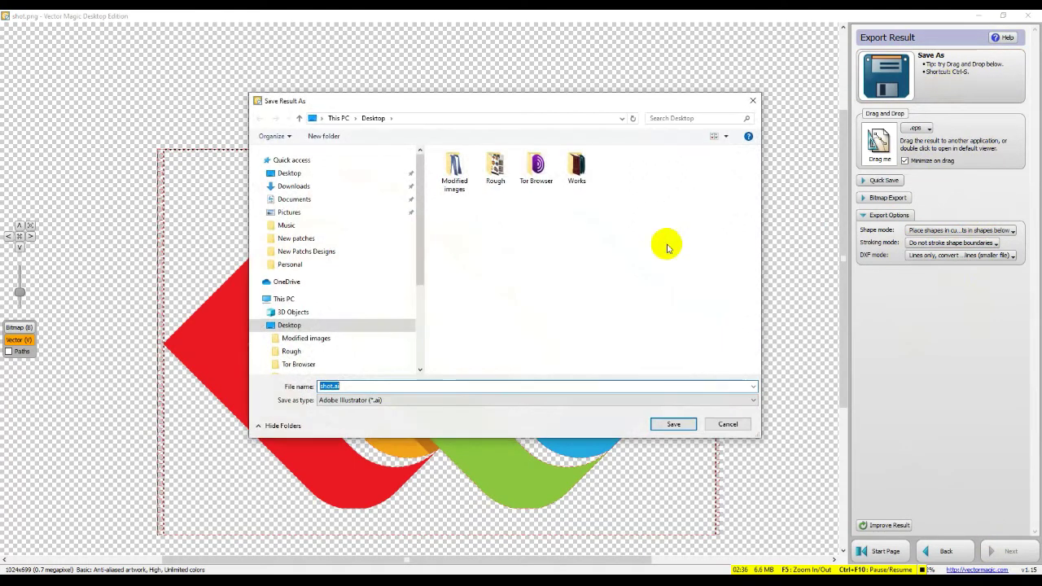
{"action": "left_click", "coordinate": [370, 400]}
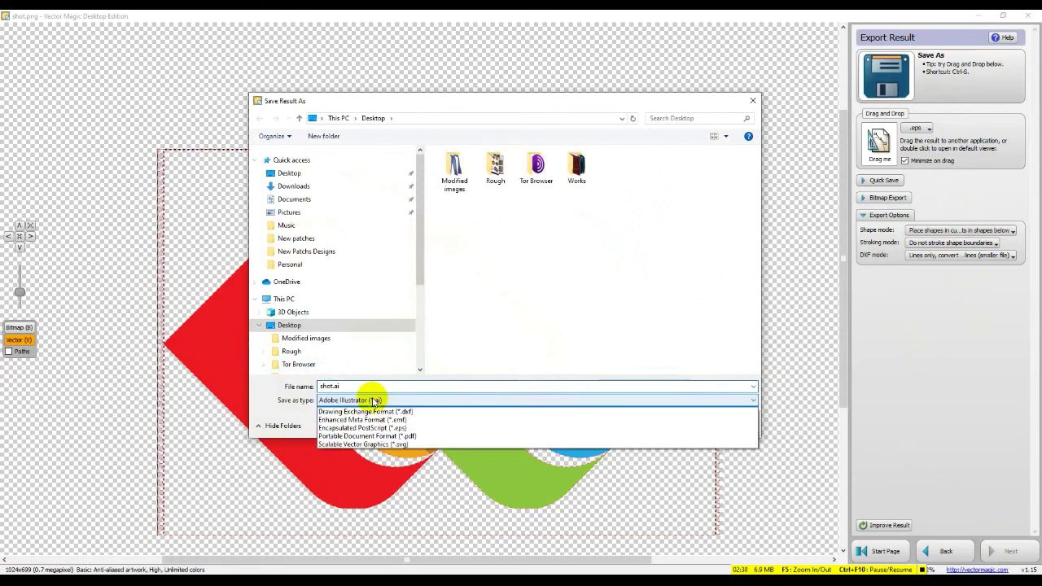
{"action": "left_click", "coordinate": [389, 436]}
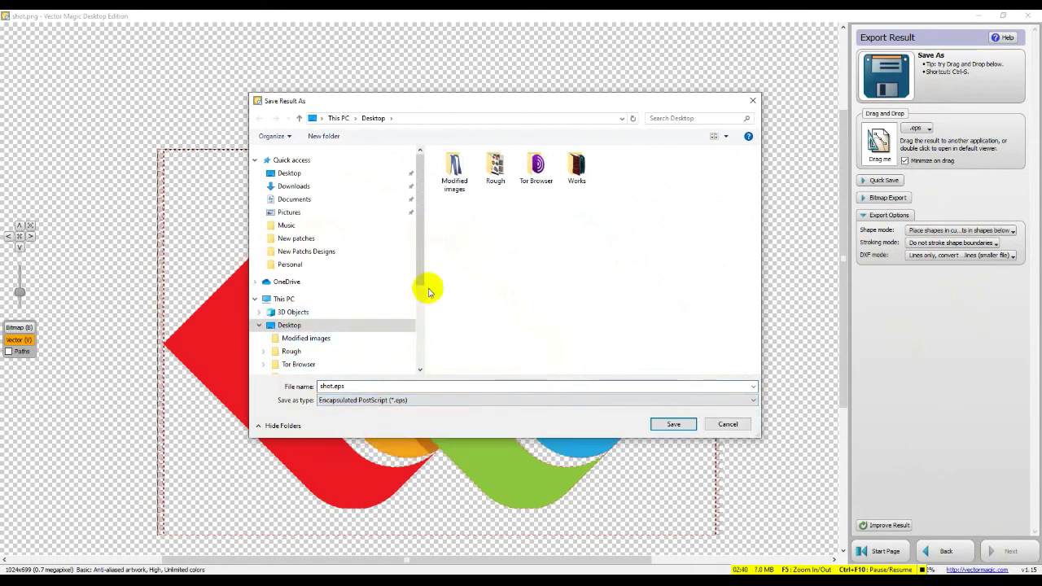
{"action": "left_click", "coordinate": [672, 422]}
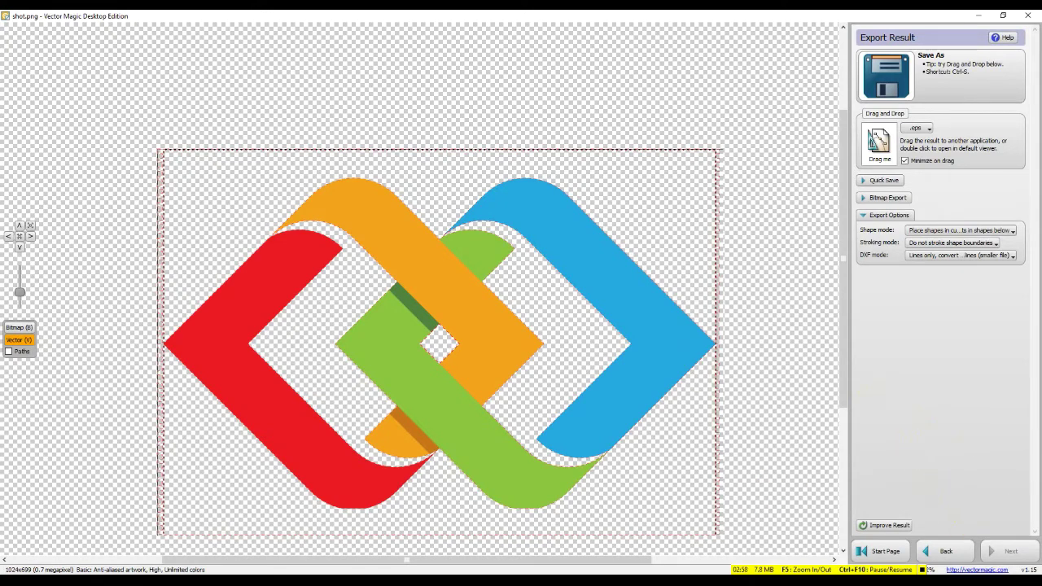
Switch to Adobe Illustrator and open shot.eps from the Desktop
{"action": "mouse_move", "coordinate": [376, 578]}
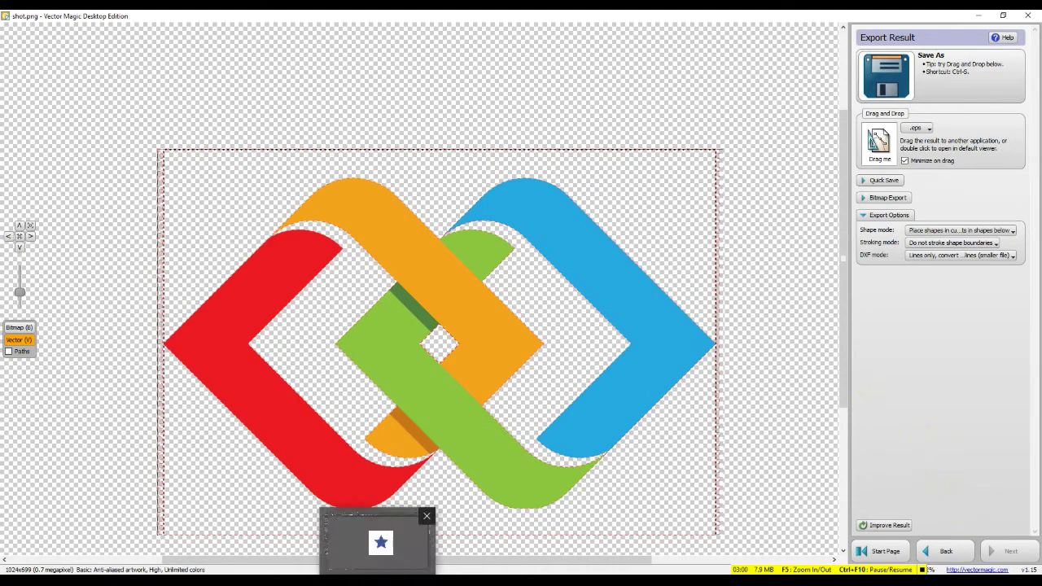
{"action": "left_click", "coordinate": [376, 578]}
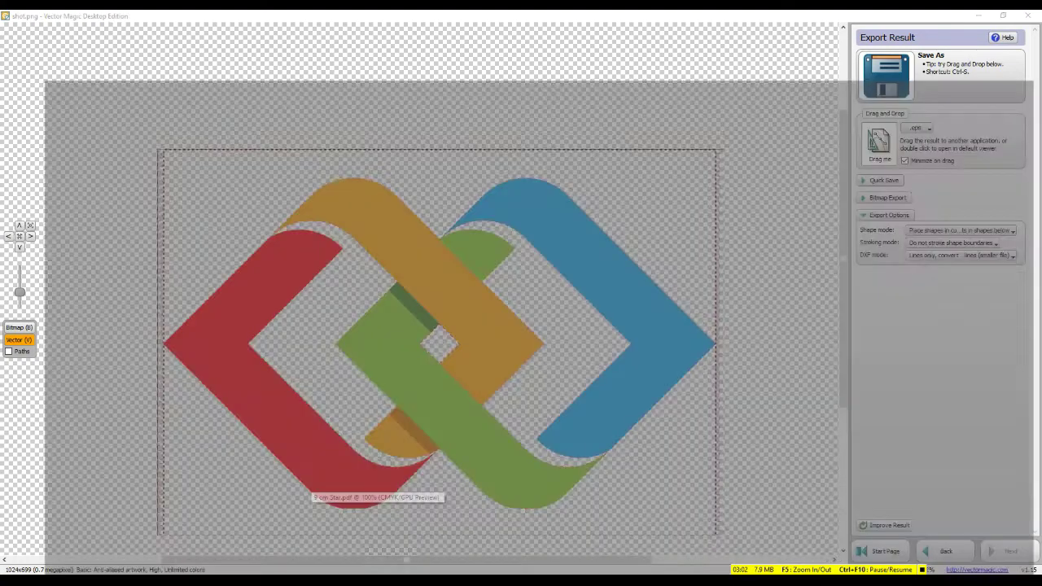
{"action": "left_click", "coordinate": [30, 17]}
{"action": "left_click", "coordinate": [25, 53]}
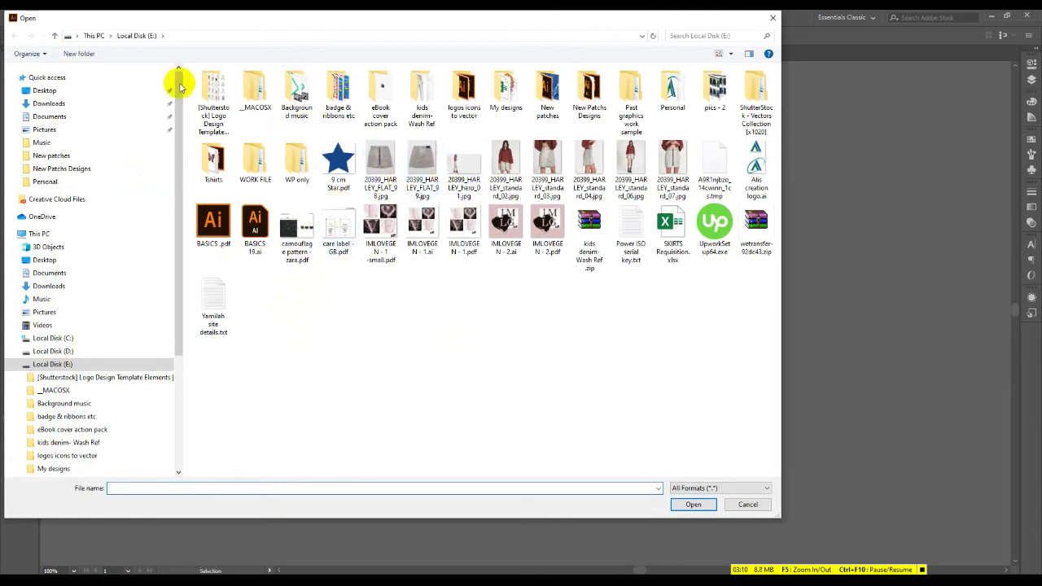
{"action": "left_click", "coordinate": [44, 92]}
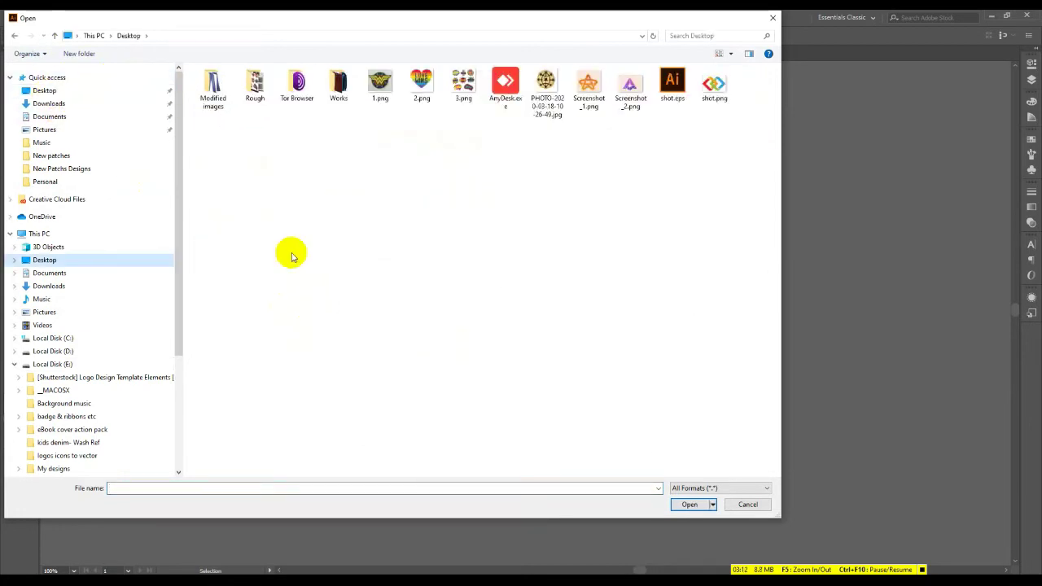
{"action": "left_click", "coordinate": [671, 90]}
{"action": "left_click", "coordinate": [689, 503]}
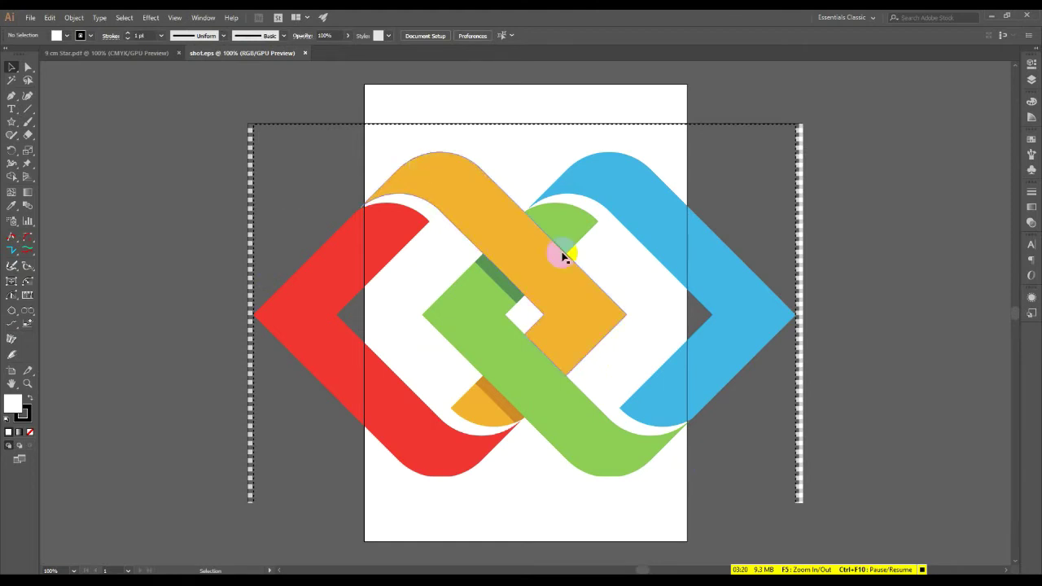
Ungroup the imported logo artwork and deselect it
{"action": "left_click", "coordinate": [492, 221]}
{"action": "right_click", "coordinate": [495, 225]}
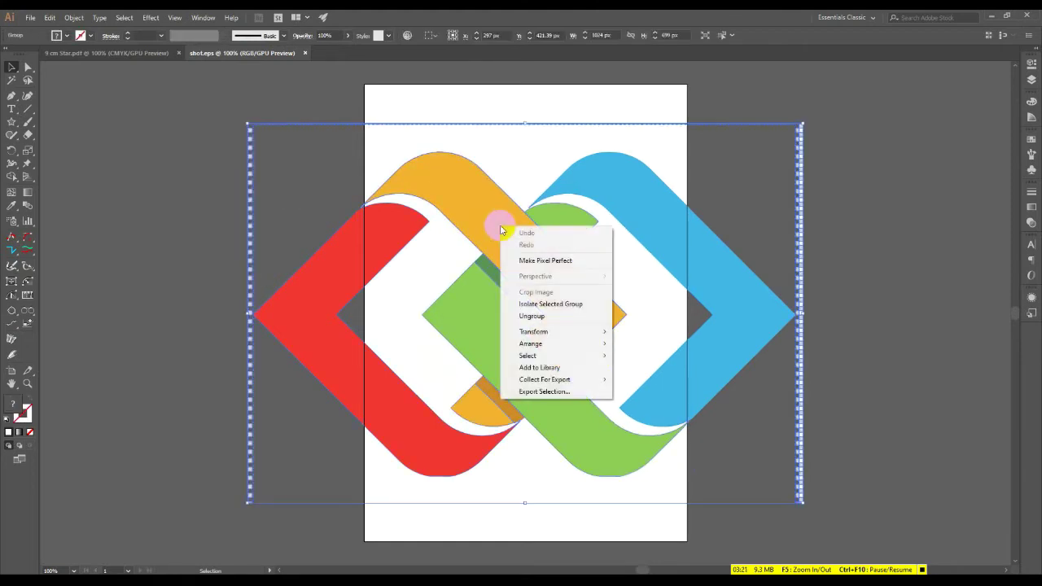
{"action": "left_click", "coordinate": [533, 317]}
{"action": "left_click", "coordinate": [865, 281]}
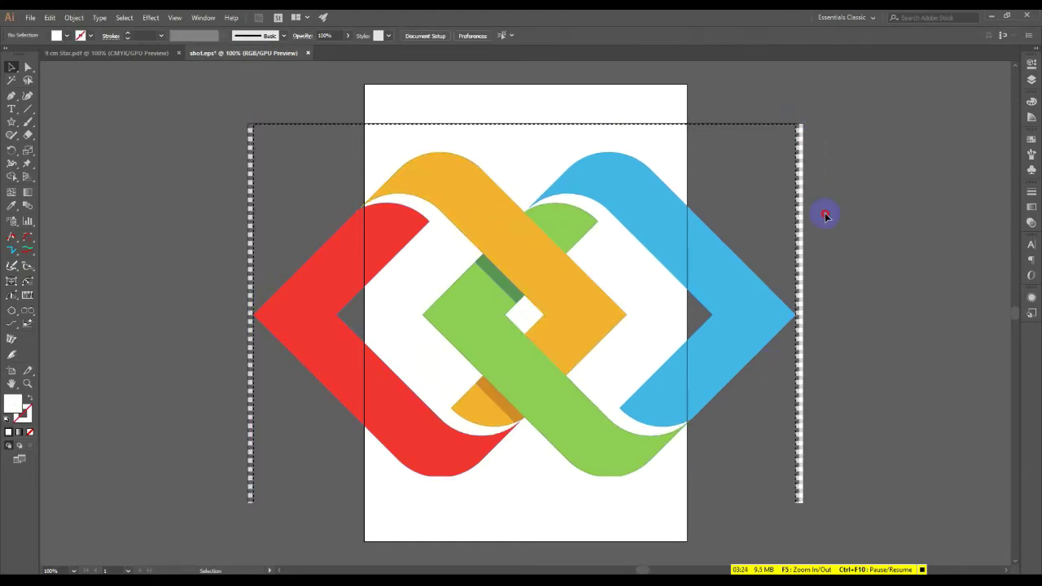
Delete the leftover checkered strip along the artwork's right side and the dashed line above the logo
{"action": "left_click_drag", "start_coordinate": [825, 215], "coordinate": [781, 122]}
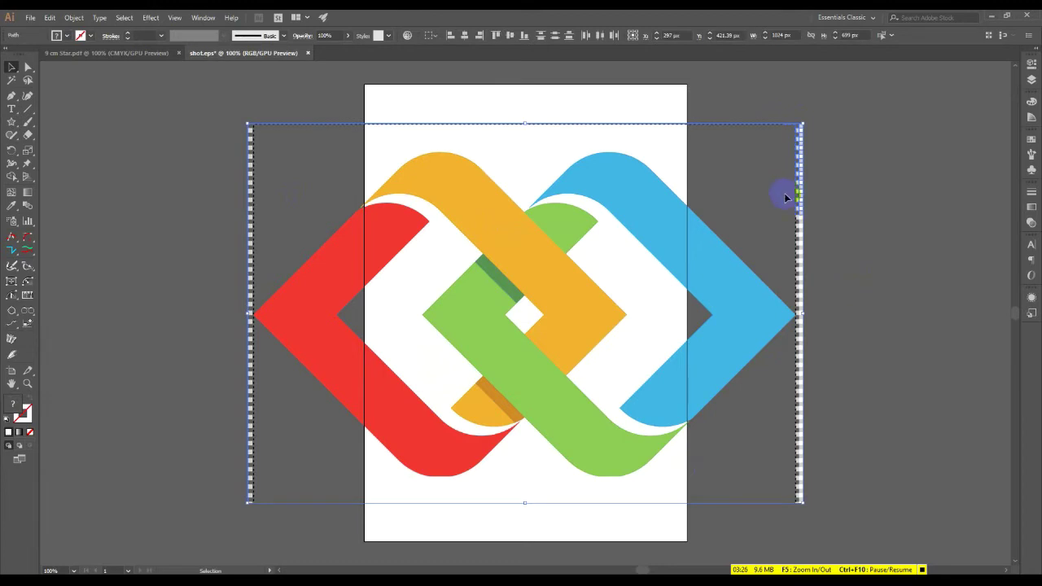
{"action": "key", "text": "Delete"}
{"action": "key", "text": "Delete"}
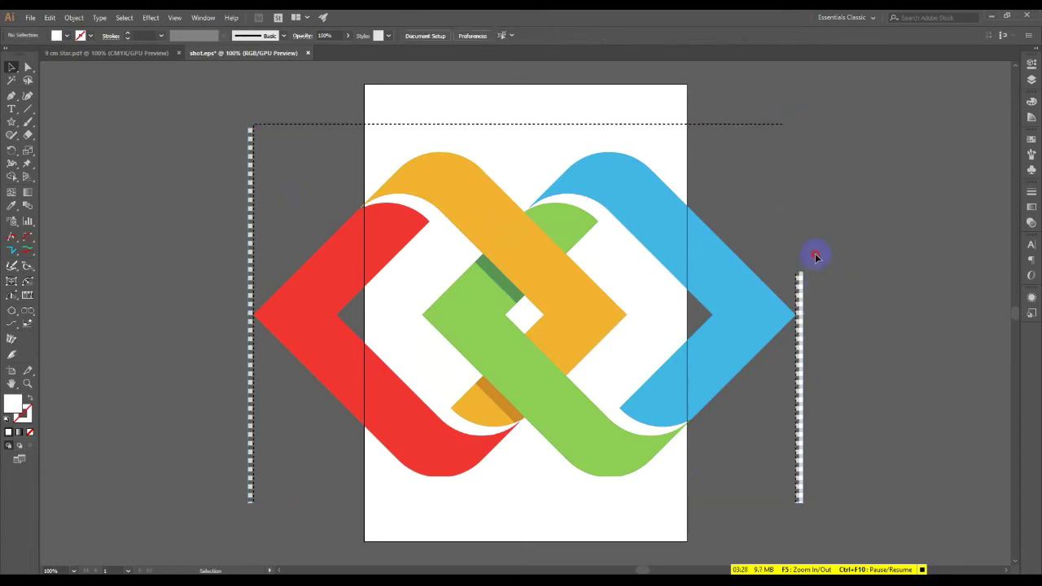
{"action": "left_click_drag", "start_coordinate": [796, 508], "coordinate": [802, 447]}
{"action": "key", "text": "Delete"}
{"action": "left_click_drag", "start_coordinate": [784, 114], "coordinate": [526, 122]}
{"action": "key", "text": "Delete"}
{"action": "key", "text": "Delete"}
Delete the upper and middle sections of the leftover checkered strip along the artwork's left side
{"action": "left_click", "coordinate": [282, 213]}
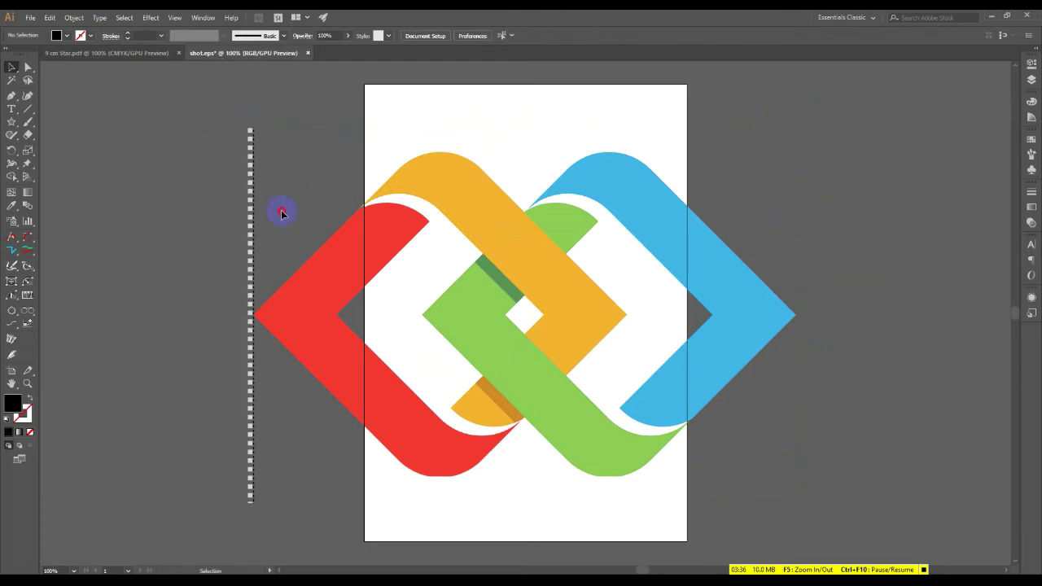
{"action": "left_click", "coordinate": [255, 356]}
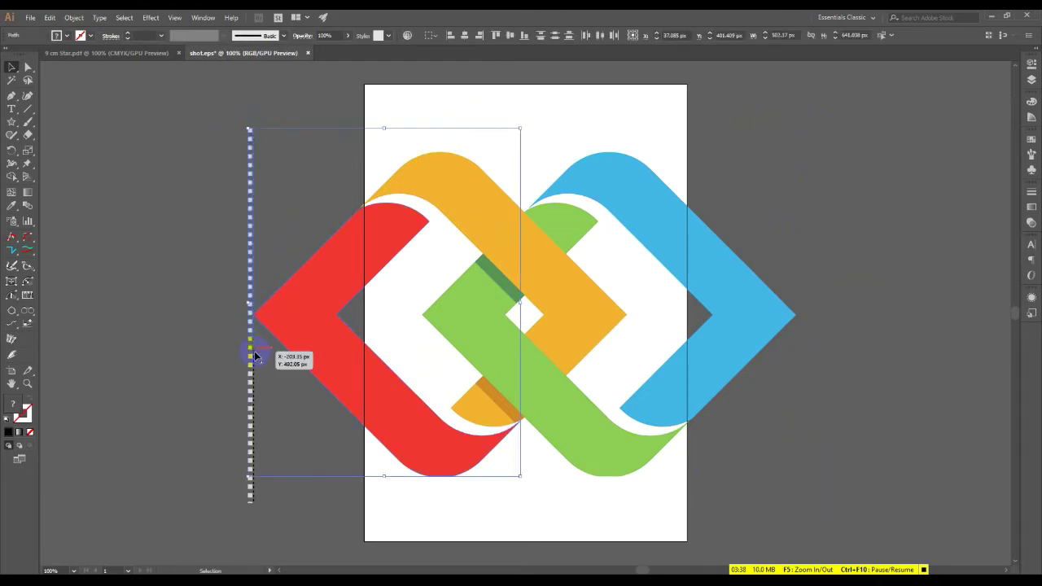
{"action": "left_click_drag", "start_coordinate": [263, 273], "coordinate": [257, 291]}
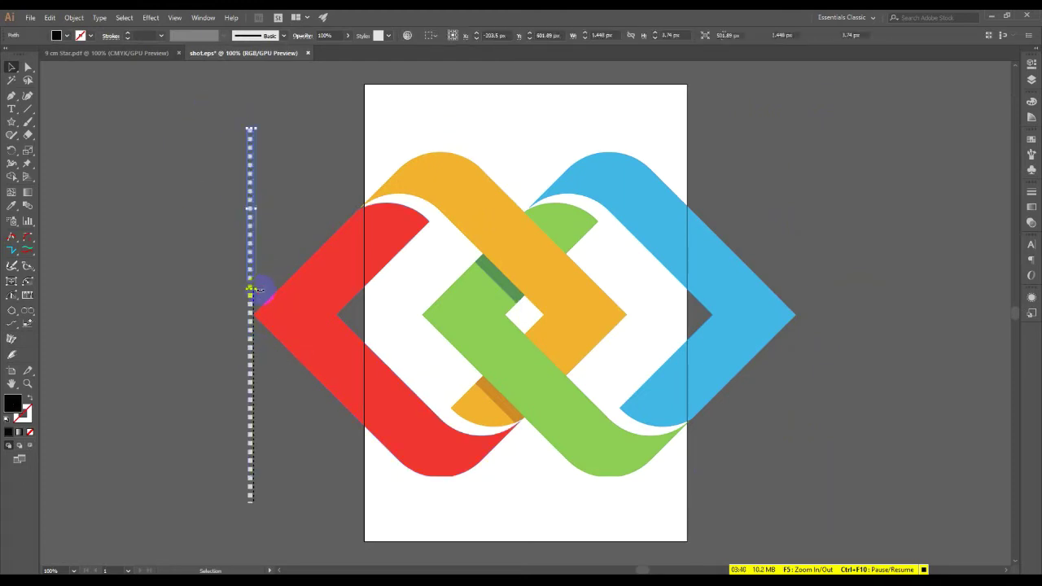
{"action": "key", "text": "Delete"}
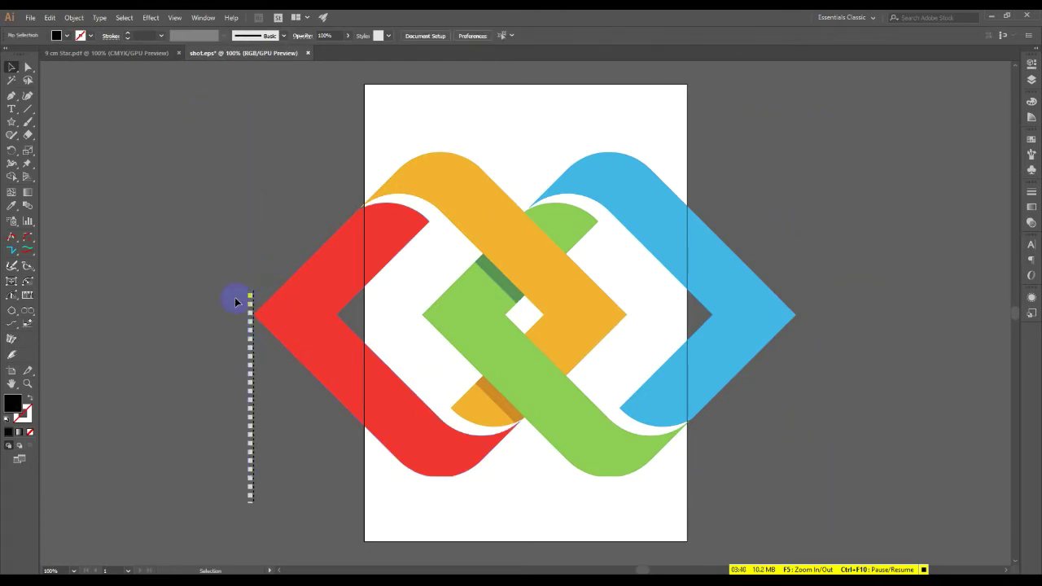
{"action": "left_click", "coordinate": [253, 433]}
{"action": "key", "text": "Delete"}
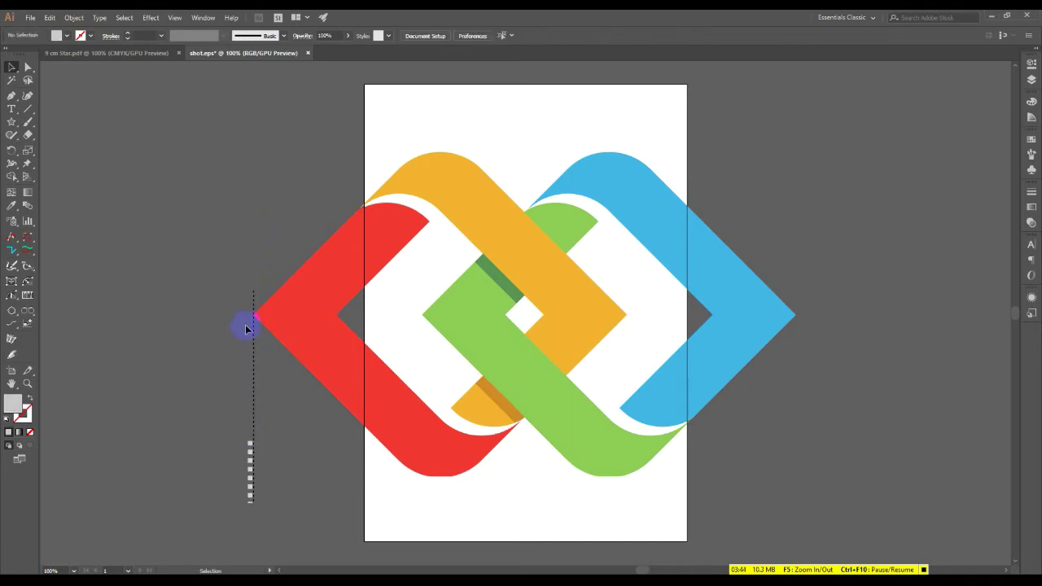
{"action": "left_click", "coordinate": [264, 505]}
{"action": "key", "text": "Delete"}
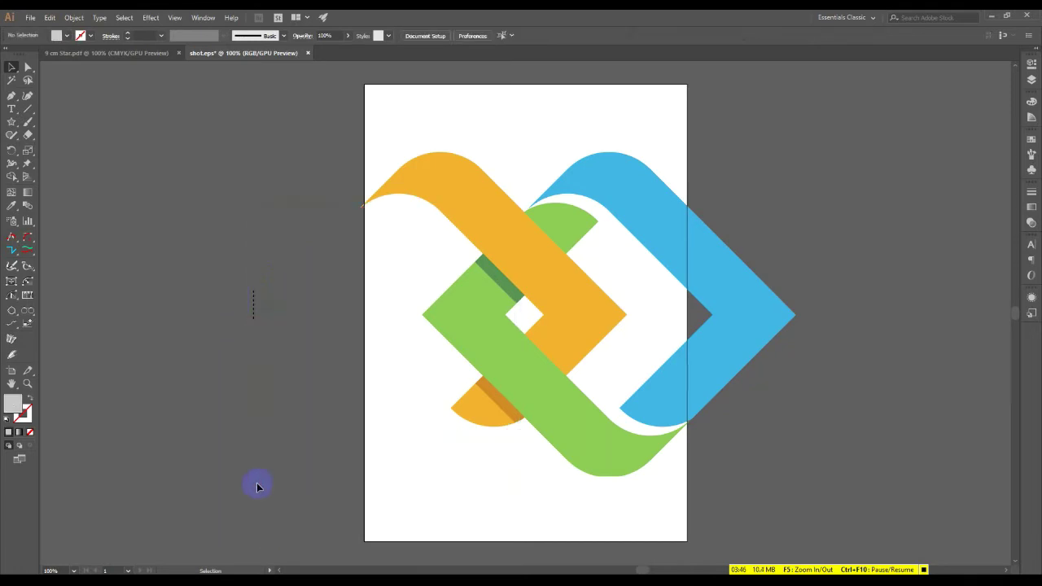
{"action": "key", "text": "ctrl+z"}
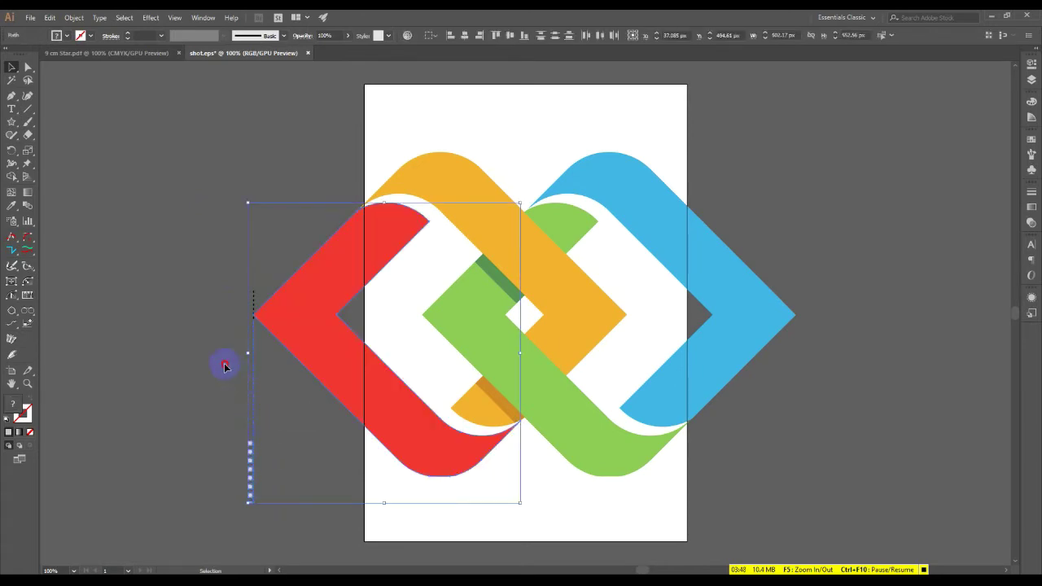
Delete the remaining checkered squares and the short dashed line beside the red shape's left tip
{"action": "left_click", "coordinate": [240, 336]}
{"action": "left_click", "coordinate": [262, 436]}
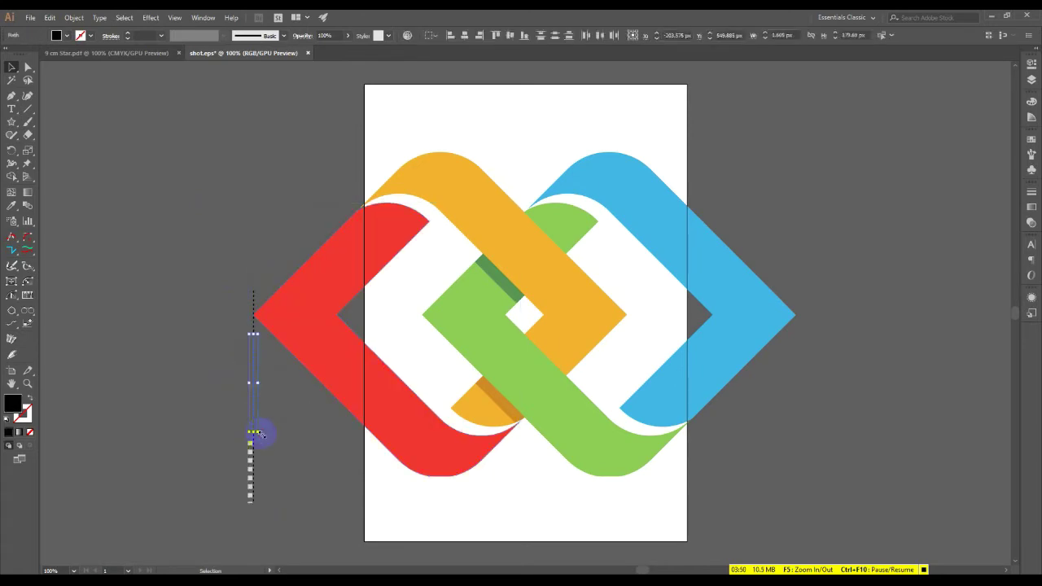
{"action": "key", "text": "Delete"}
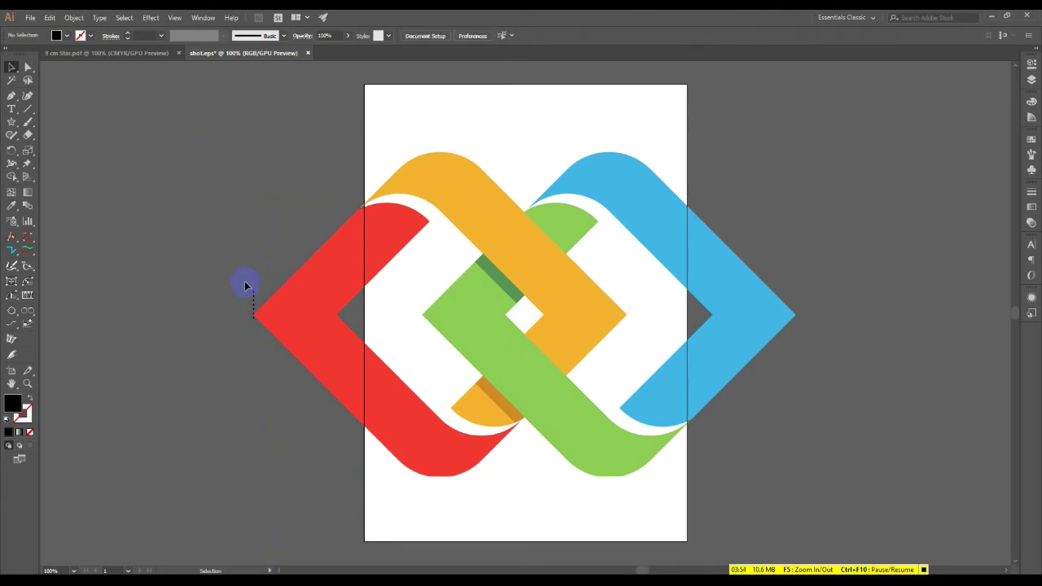
{"action": "left_click_drag", "start_coordinate": [255, 311], "coordinate": [254, 315]}
{"action": "left_click", "coordinate": [249, 325]}
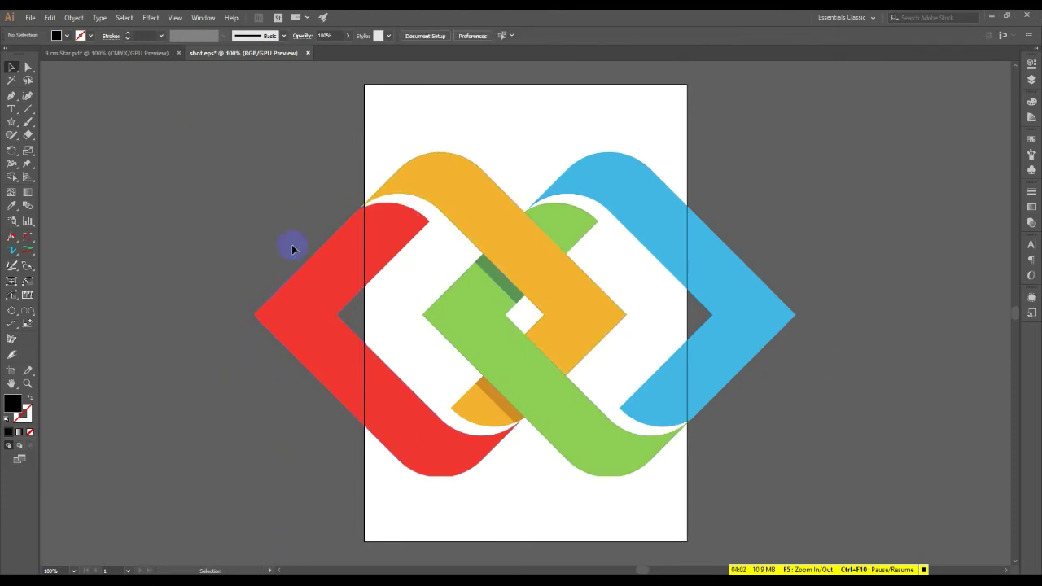
Enlarge the artboard to about 1116 × 789 px so it surrounds the whole logo, and deselect the artwork
{"action": "left_click_drag", "start_coordinate": [265, 116], "coordinate": [849, 489]}
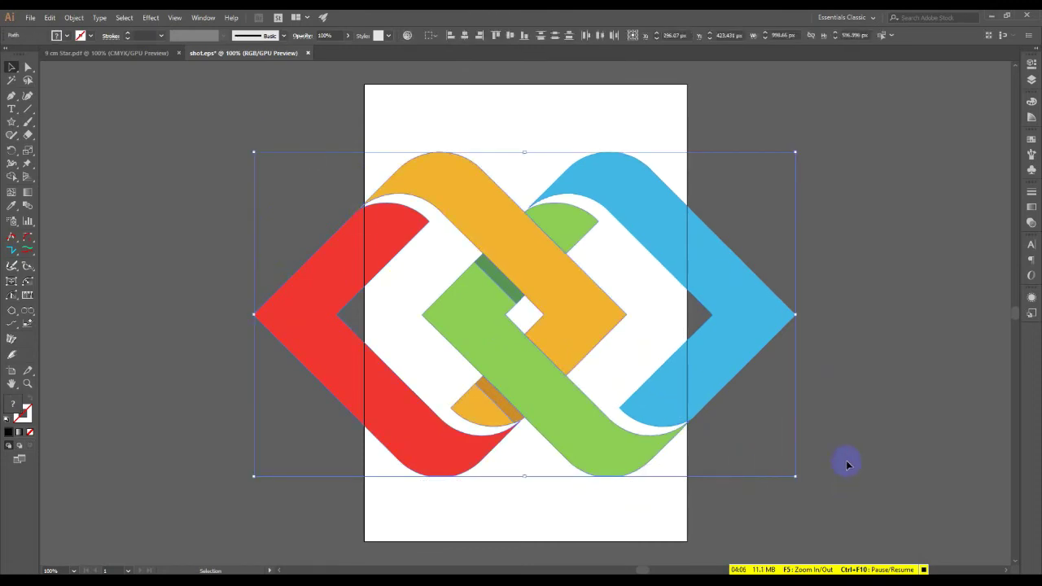
{"action": "left_click", "coordinate": [12, 371]}
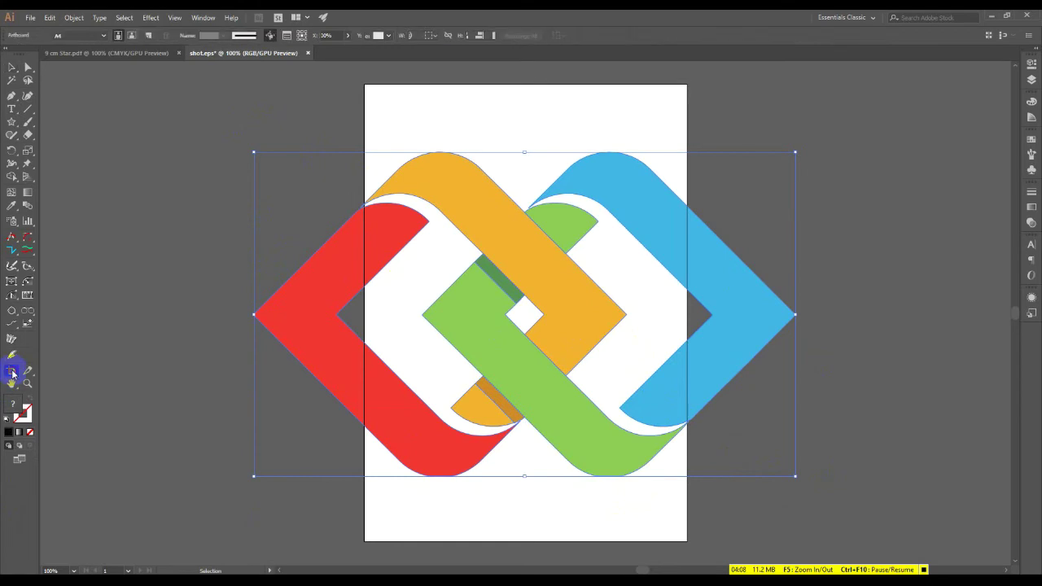
{"action": "left_click_drag", "start_coordinate": [364, 540], "coordinate": [228, 513]}
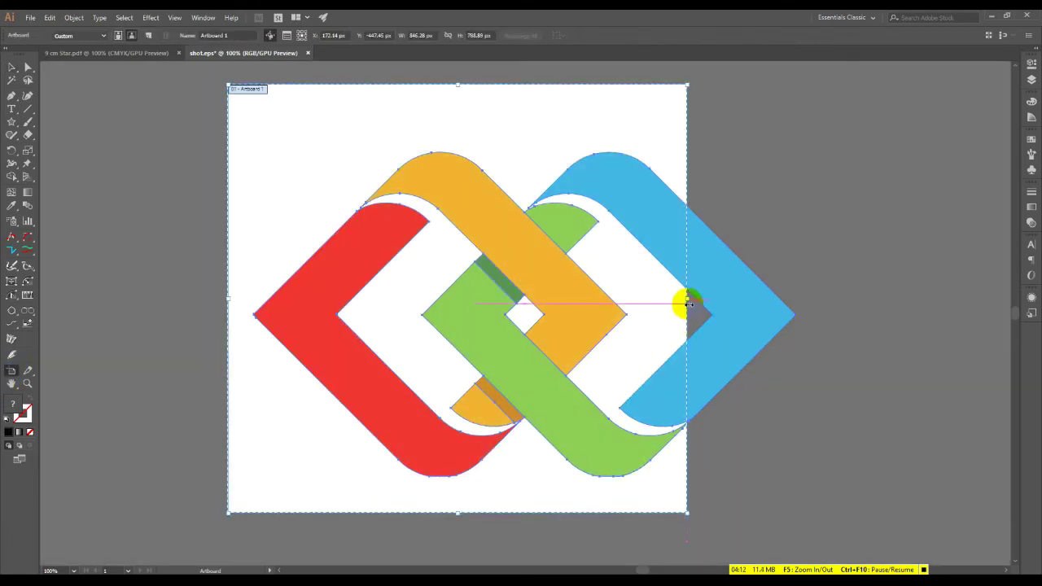
{"action": "left_click_drag", "start_coordinate": [688, 299], "coordinate": [831, 311]}
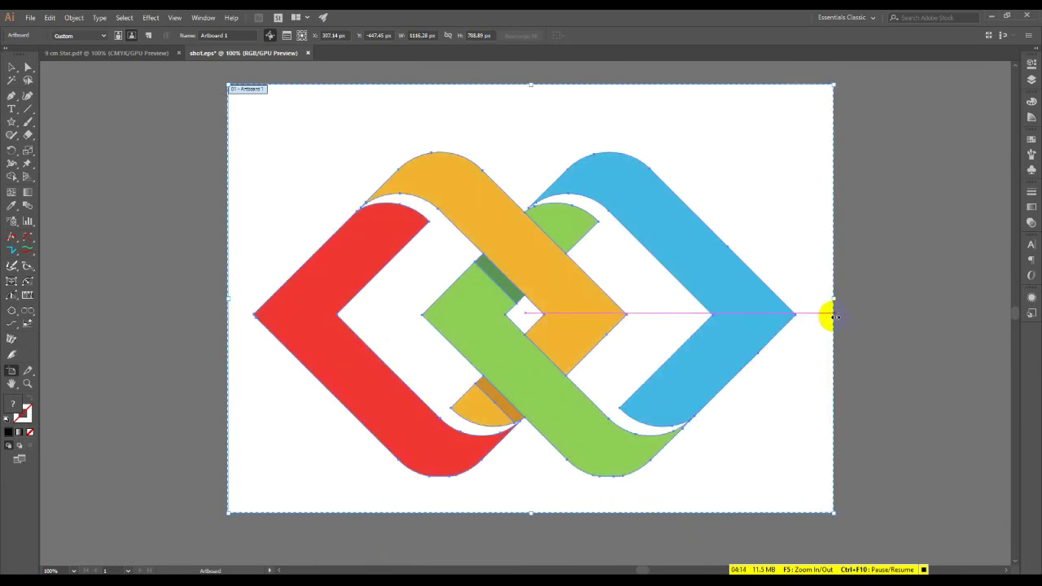
{"action": "left_click", "coordinate": [12, 72]}
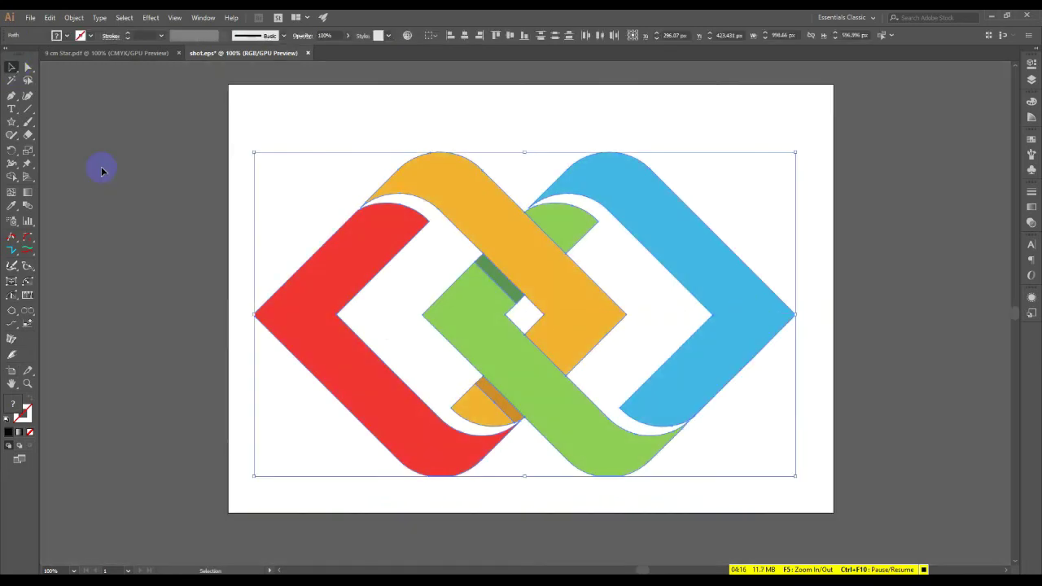
{"action": "left_click", "coordinate": [106, 166]}
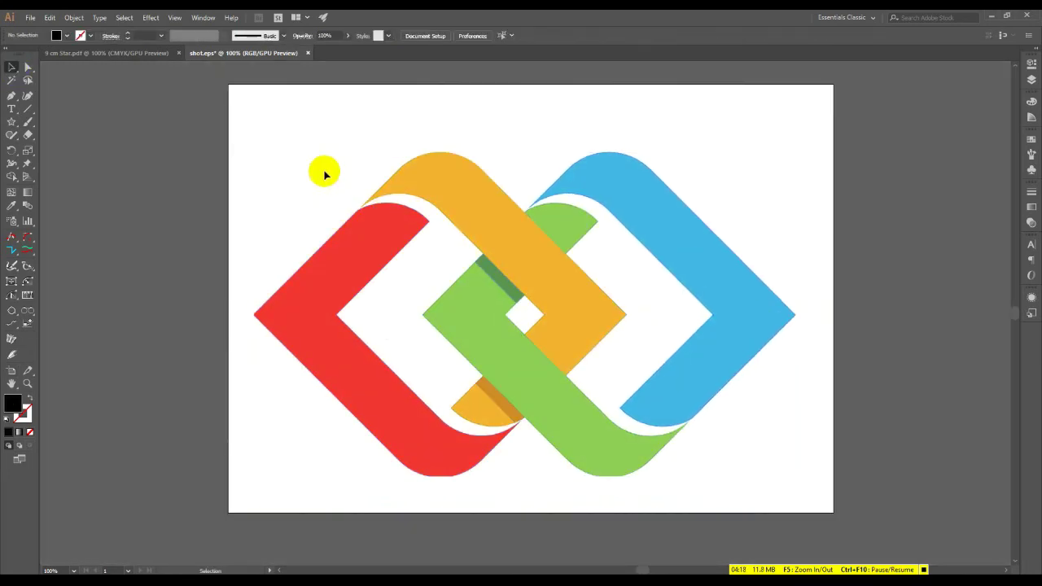
Move the whole logo upward to centre it on the artboard and deselect it
{"action": "left_click_drag", "start_coordinate": [277, 148], "coordinate": [748, 493]}
{"action": "left_click_drag", "start_coordinate": [733, 380], "coordinate": [743, 340]}
{"action": "left_click", "coordinate": [828, 330]}
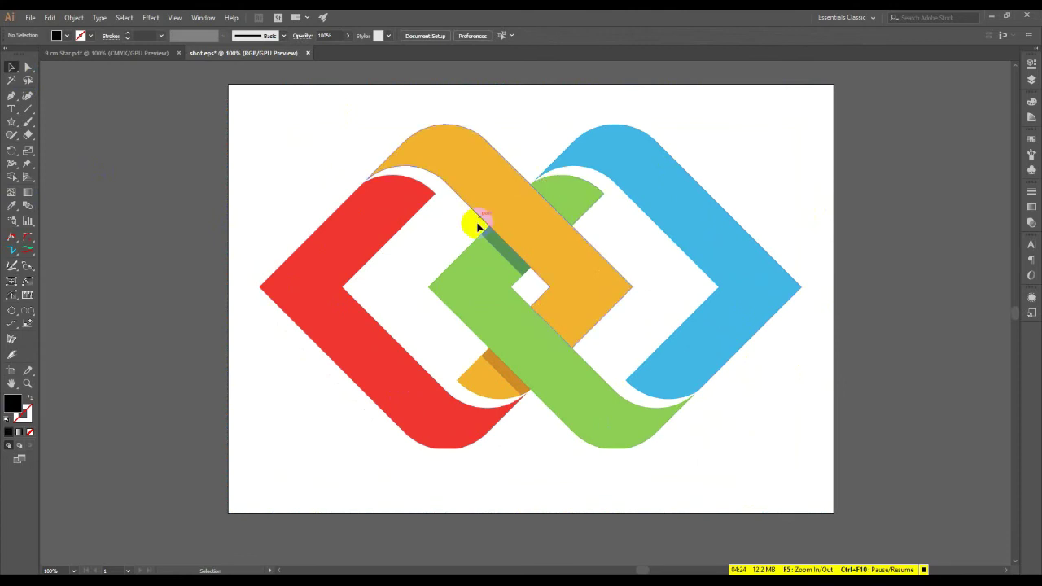
Save the cleaned logo to the Desktop as shot.eps in Illustrator EPS format, accepting the save options
{"action": "key", "text": "ctrl+shift+s"}
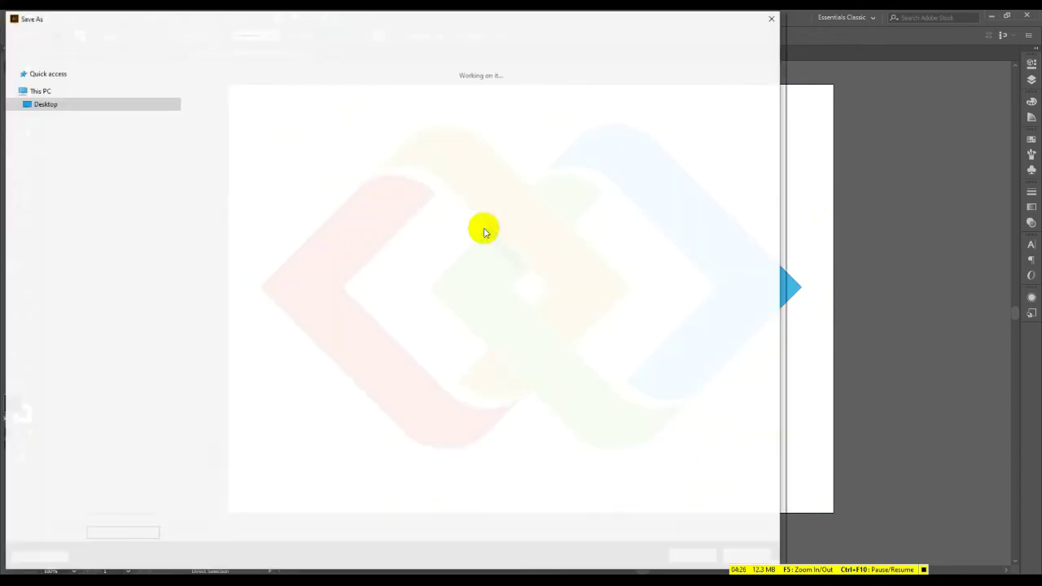
{"action": "left_click", "coordinate": [174, 485]}
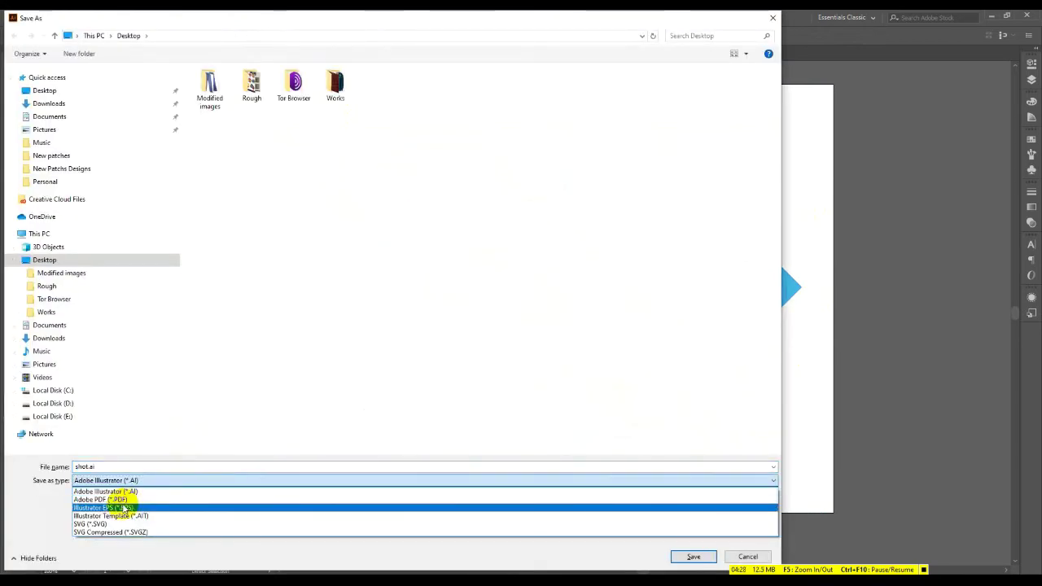
{"action": "left_click", "coordinate": [123, 498]}
{"action": "left_click", "coordinate": [693, 557]}
{"action": "left_click", "coordinate": [540, 337]}
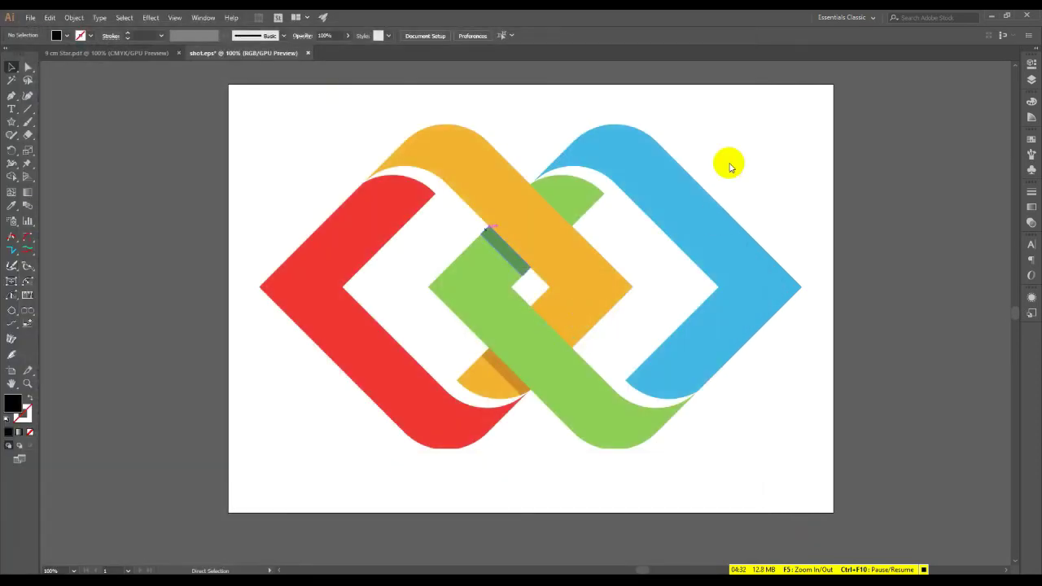
{"action": "key", "text": "ctrl+s"}
{"action": "left_click", "coordinate": [572, 444]}
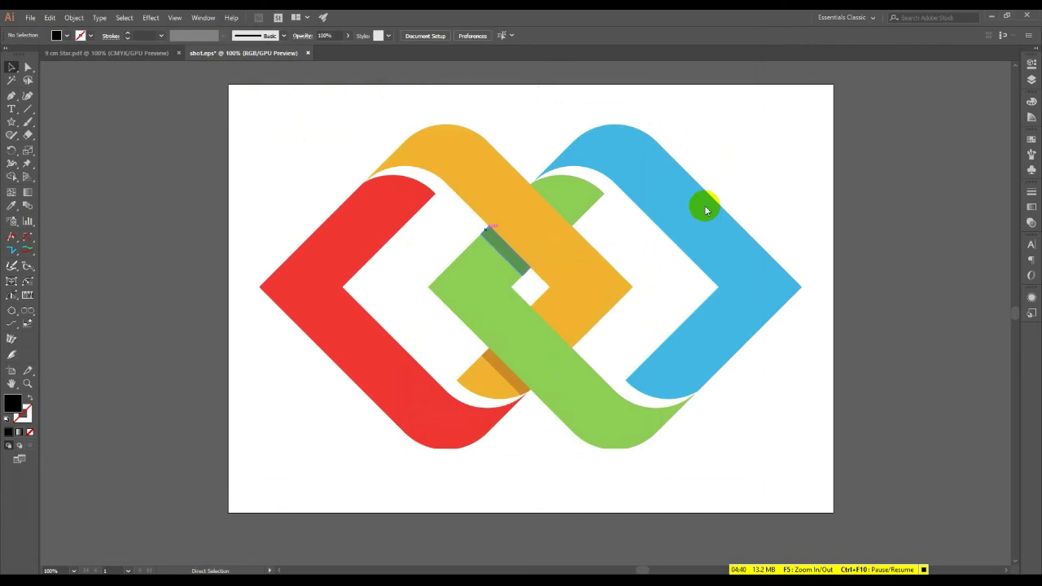
Select the logo's orange, red, green and blue pieces one by one to check that each is a separate path
{"action": "left_click", "coordinate": [433, 158]}
{"action": "left_click", "coordinate": [337, 268]}
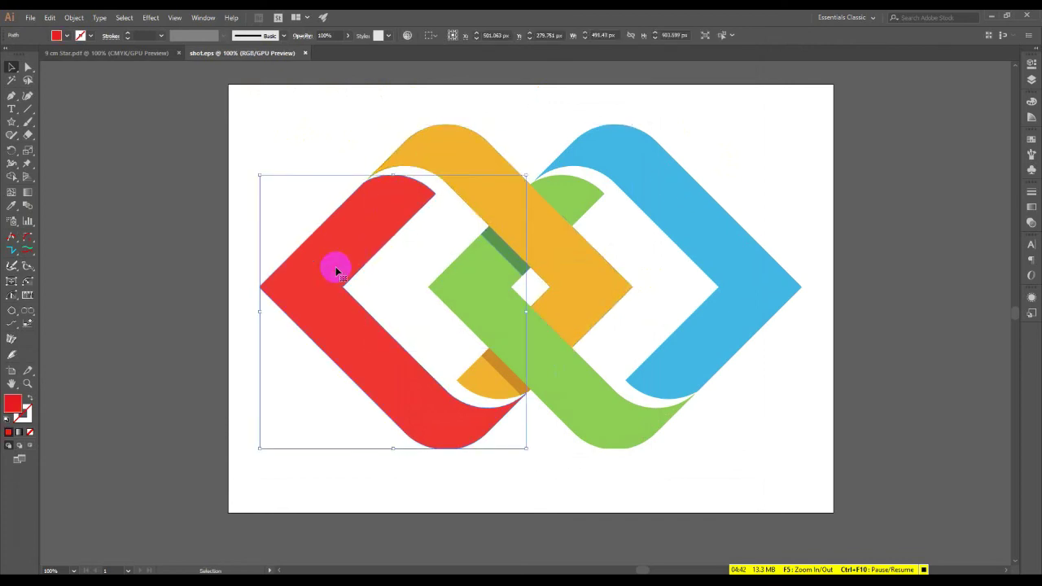
{"action": "left_click", "coordinate": [504, 382]}
{"action": "left_click", "coordinate": [561, 304]}
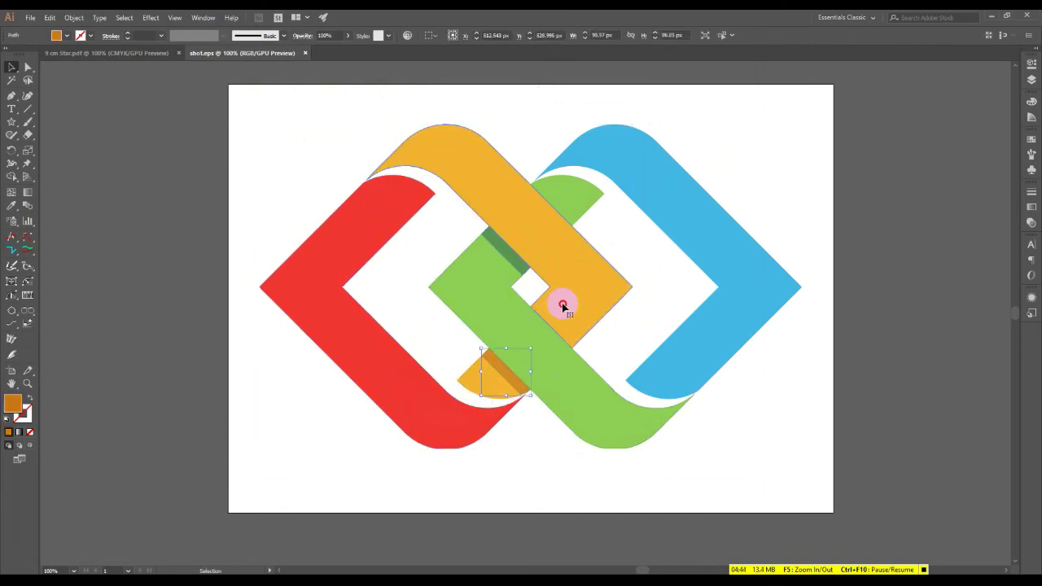
{"action": "left_click", "coordinate": [594, 425]}
{"action": "left_click", "coordinate": [512, 237]}
{"action": "left_click", "coordinate": [567, 175]}
{"action": "left_click", "coordinate": [605, 149]}
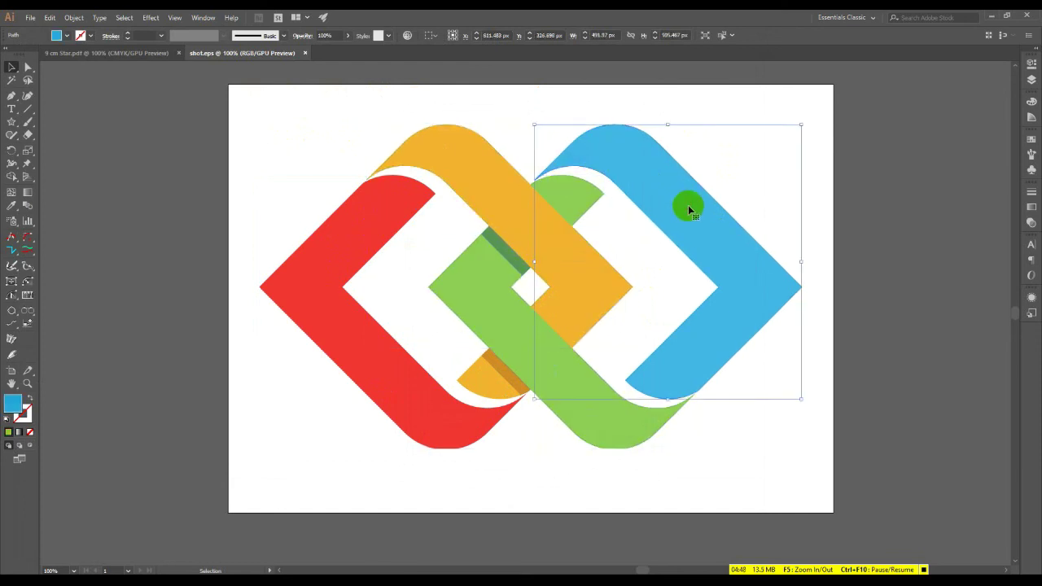
{"action": "left_click", "coordinate": [623, 429]}
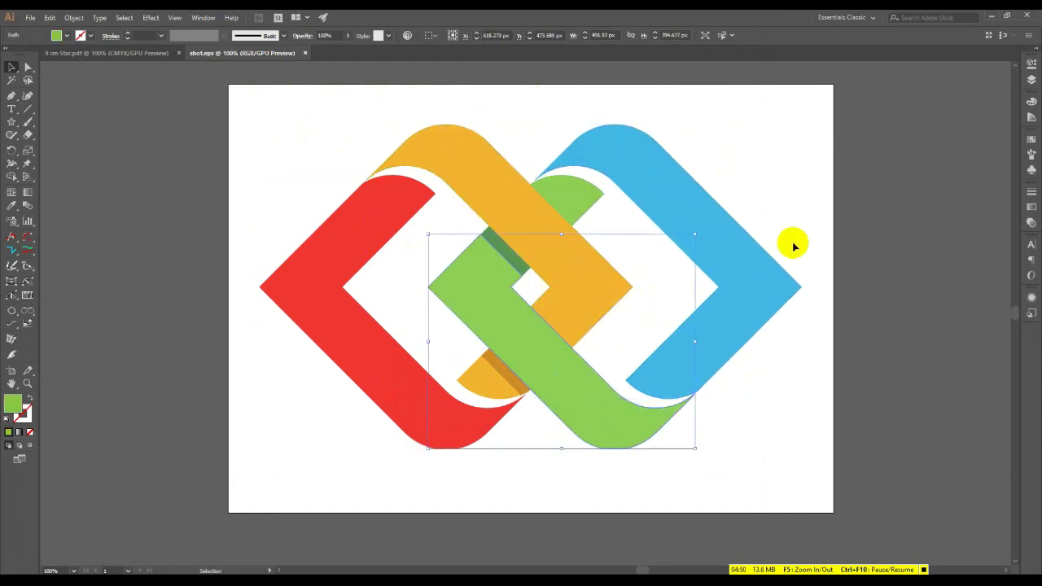